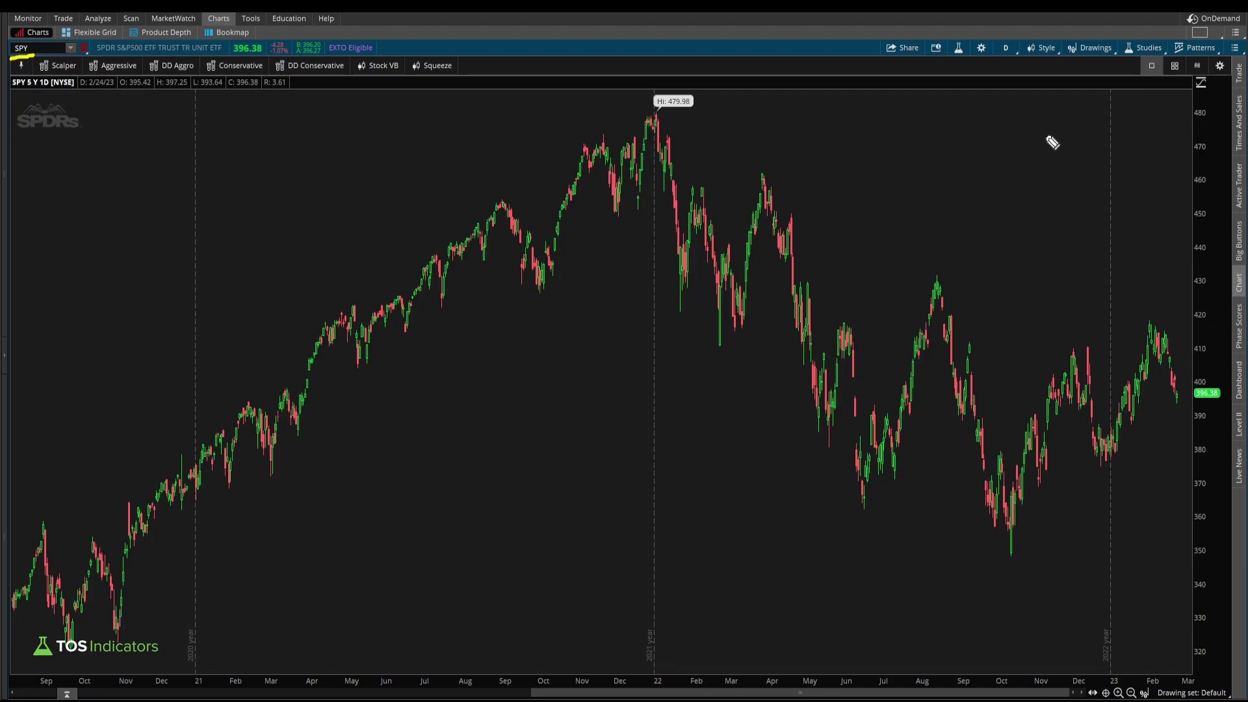
Step: Draw a trendline along the falling highs, from the 479.98 peak on 1/4/22 to about 401 on 1/3/23
left_click(1092, 49)
mouse_move(1100, 143)
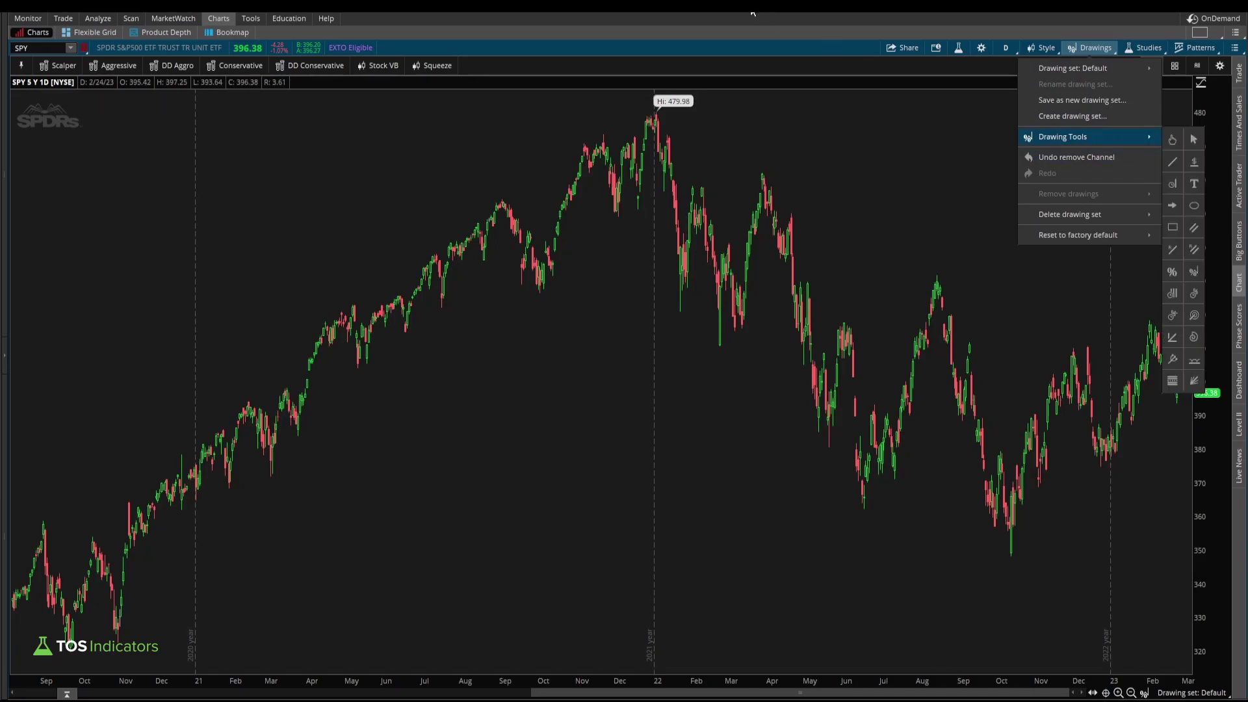
left_click(1176, 165)
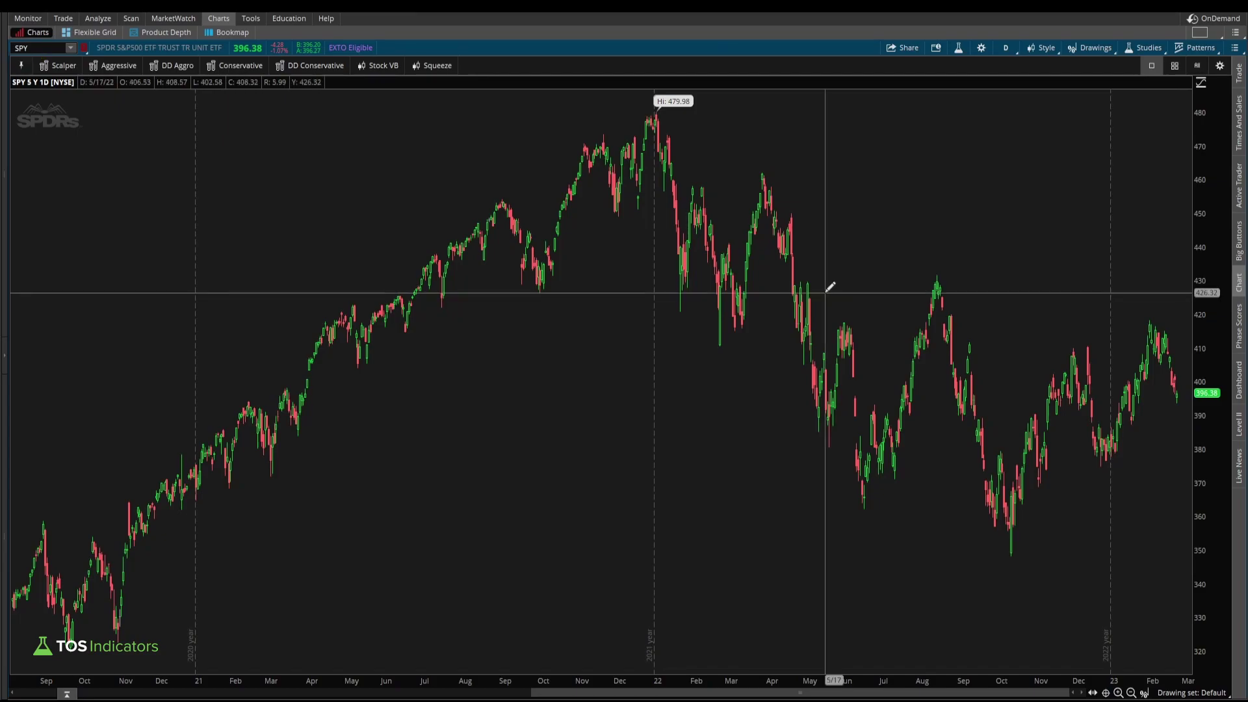
left_click(1095, 56)
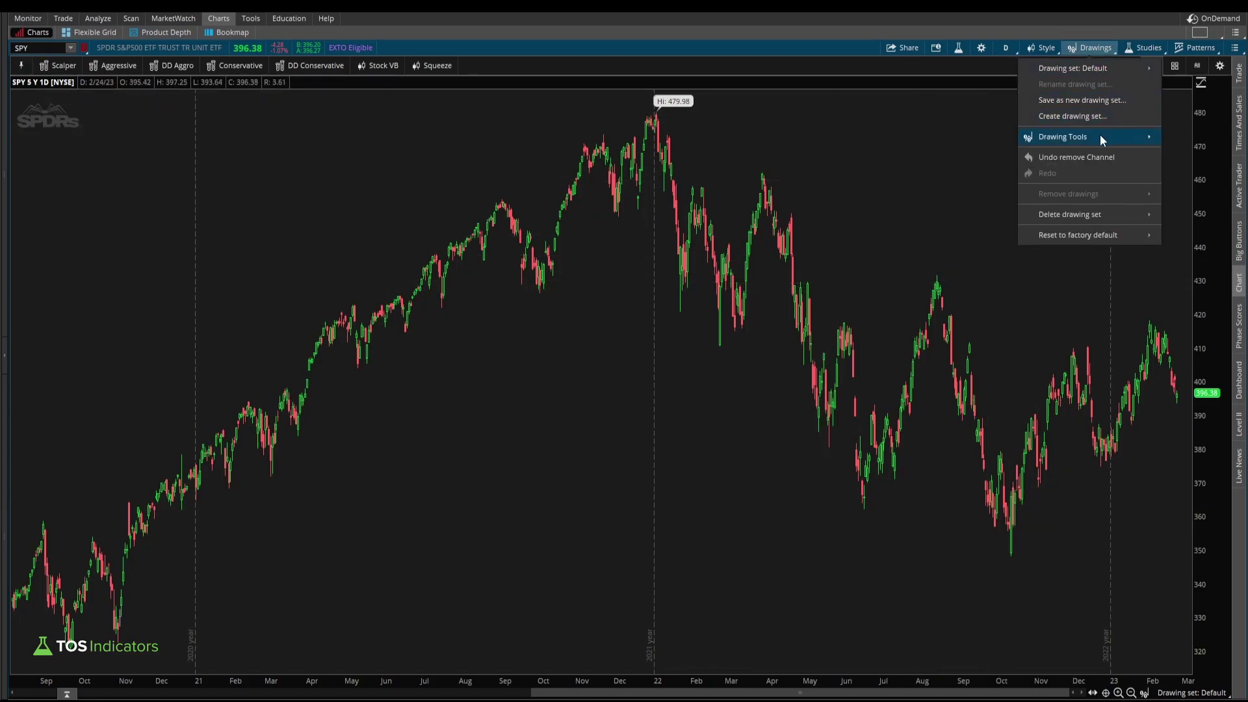
mouse_move(1104, 140)
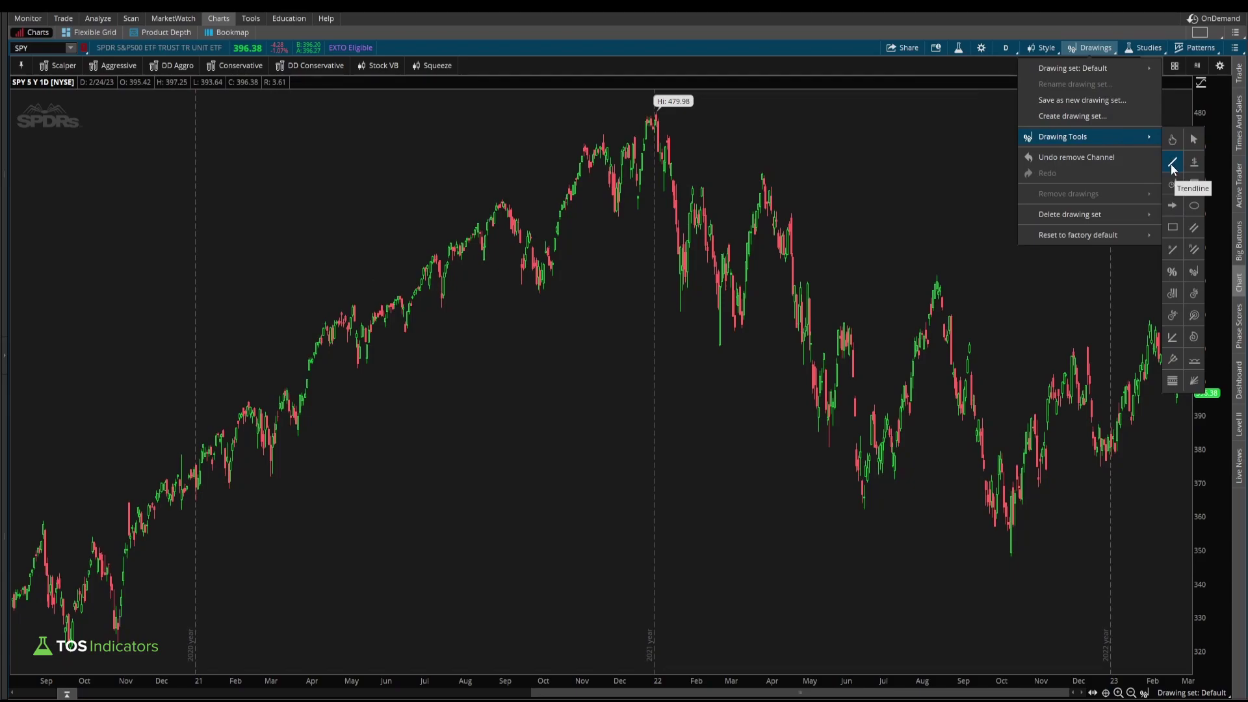
left_click(1173, 165)
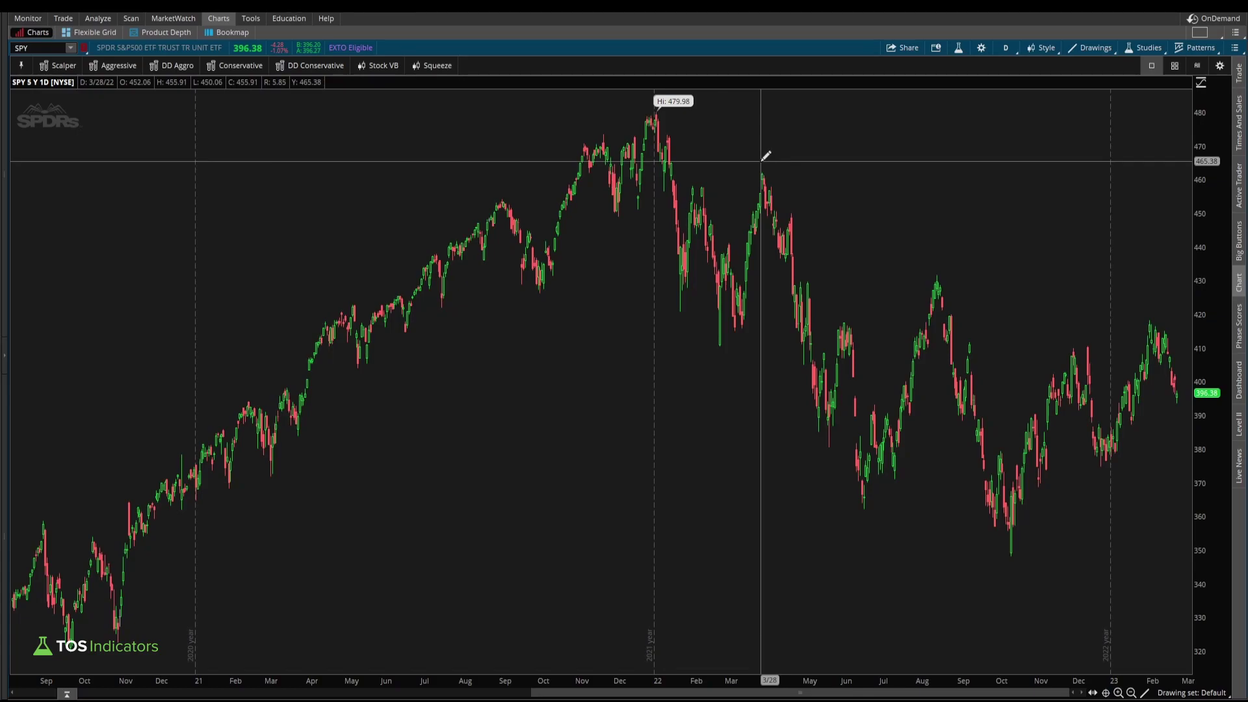
left_click(656, 112)
key("Escape")
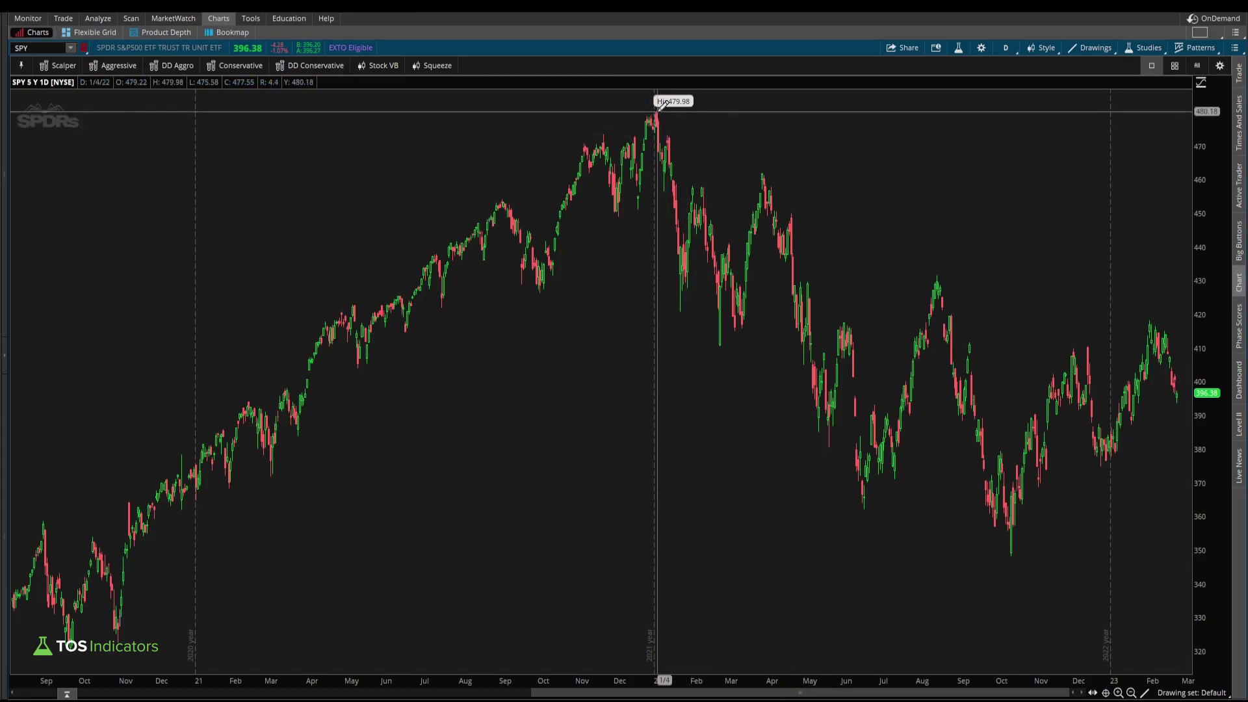
left_click_drag(658, 106, 1195, 418)
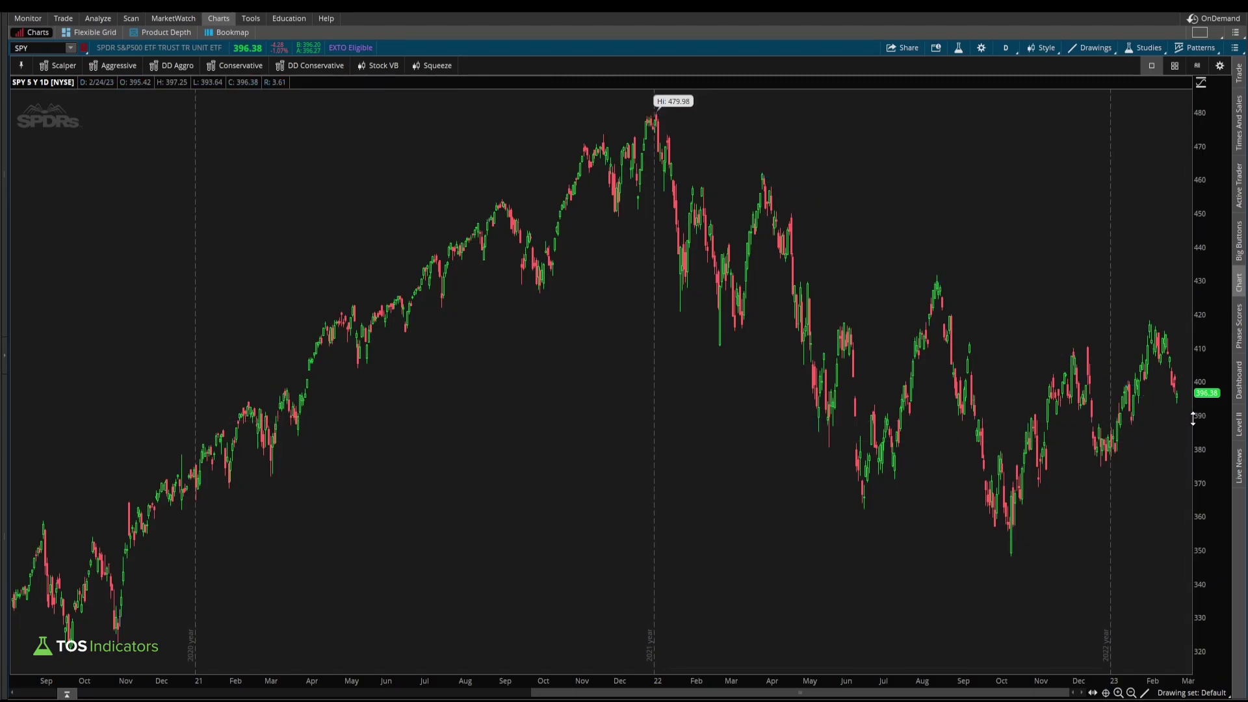
left_click_drag(1195, 420, 1116, 375)
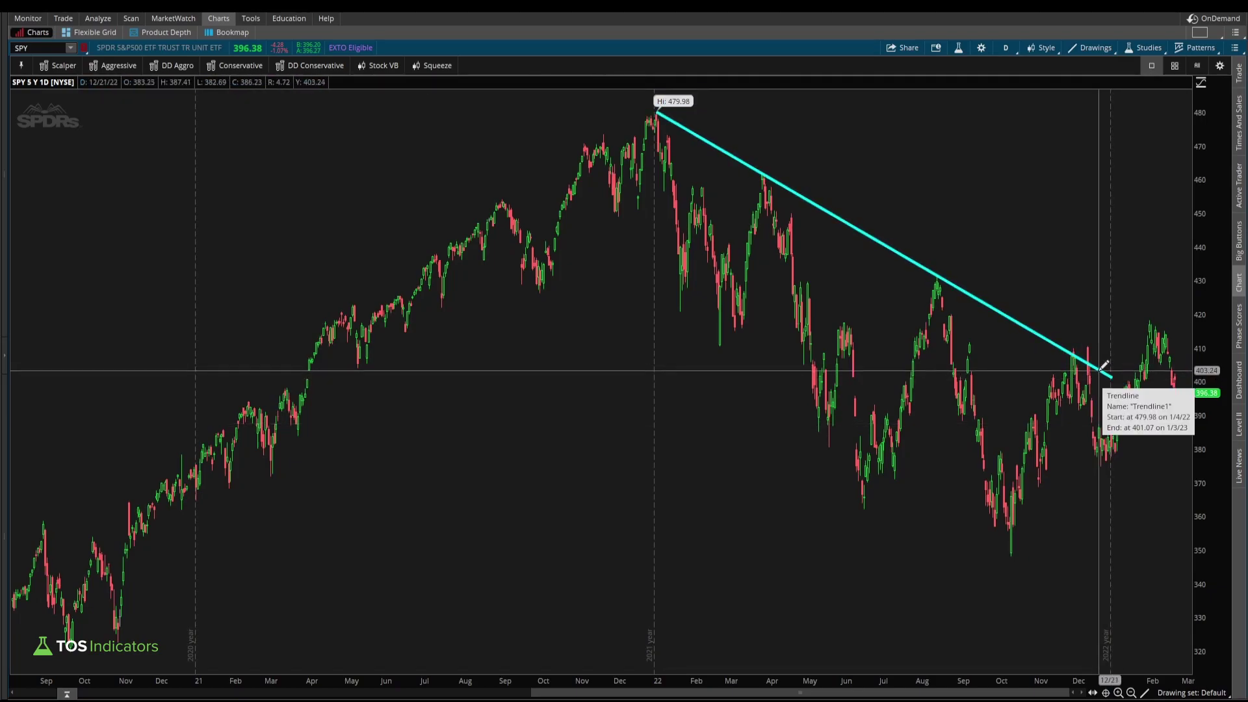
Step: Extend the falling trendline to the right and redraw it as a channel whose lower edge follows the 2022 swing lows
right_click(1102, 370)
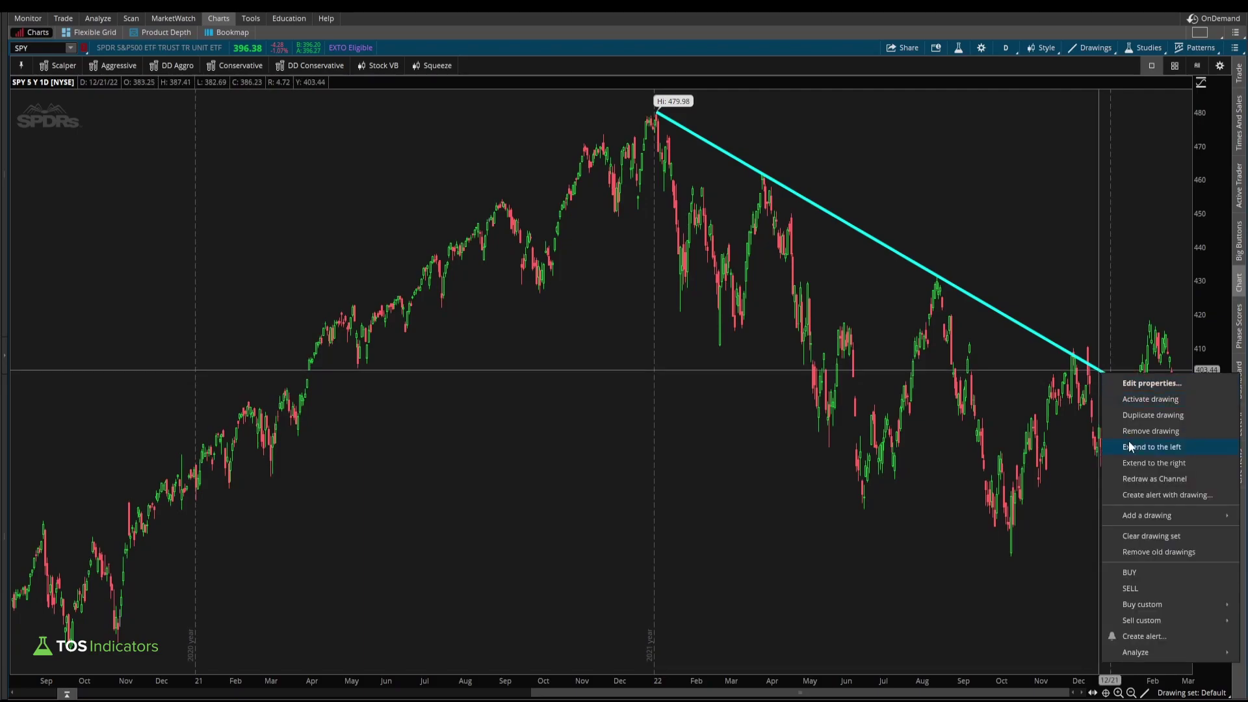
left_click(1145, 466)
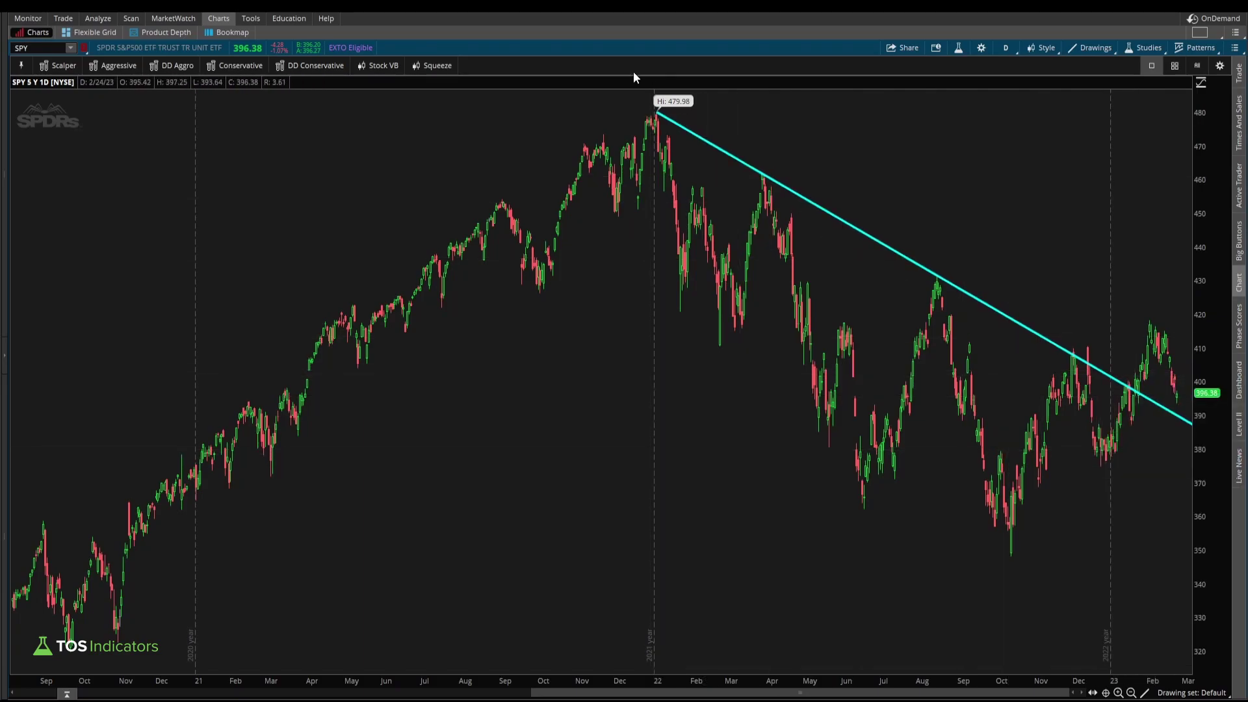
right_click(880, 243)
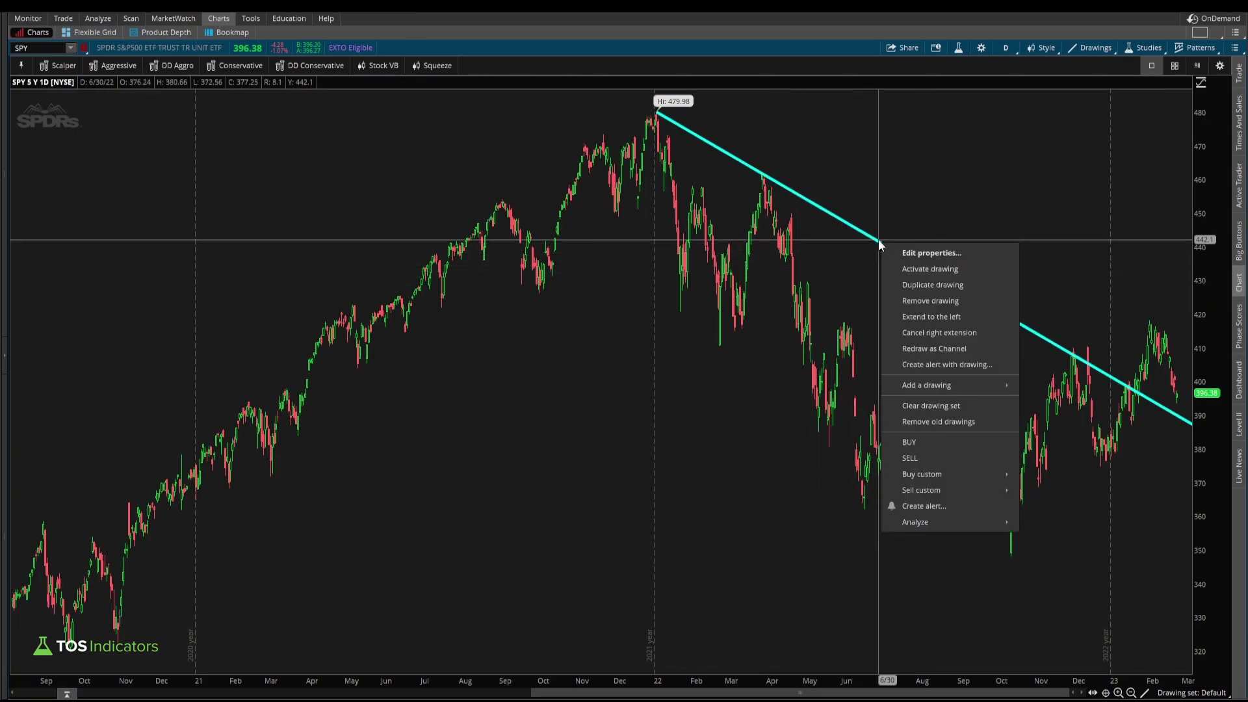
left_click(934, 349)
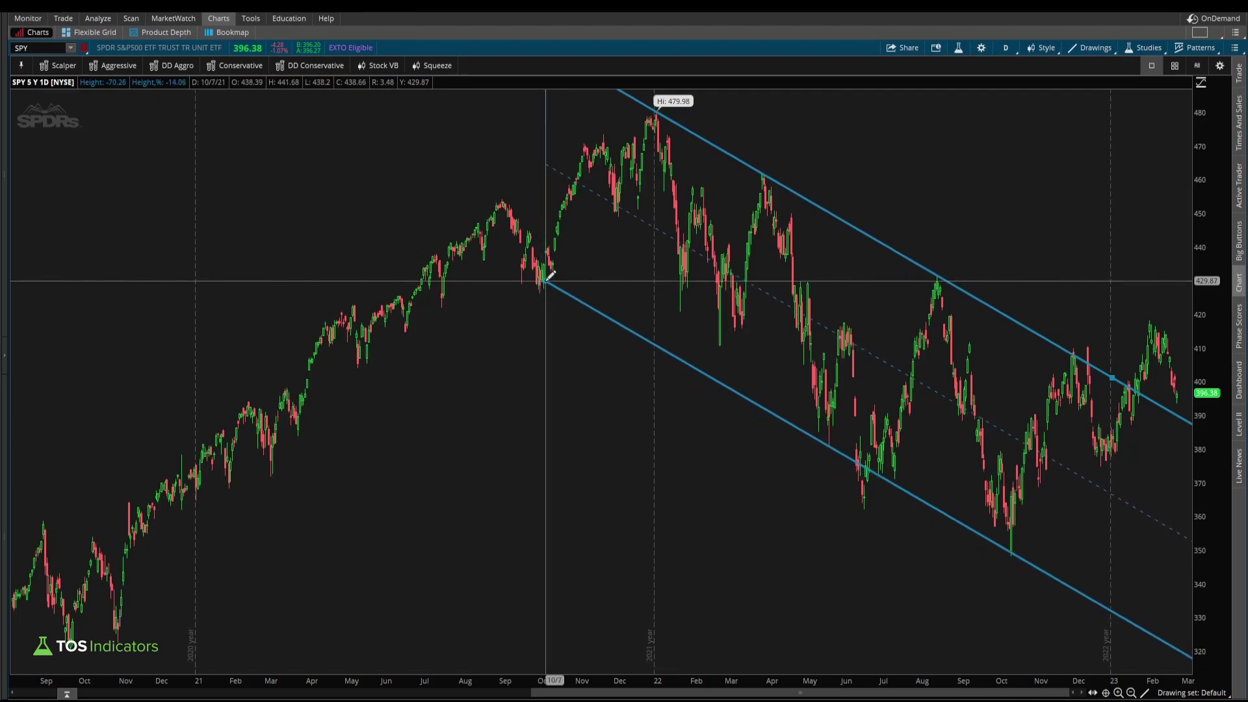
left_click(548, 276)
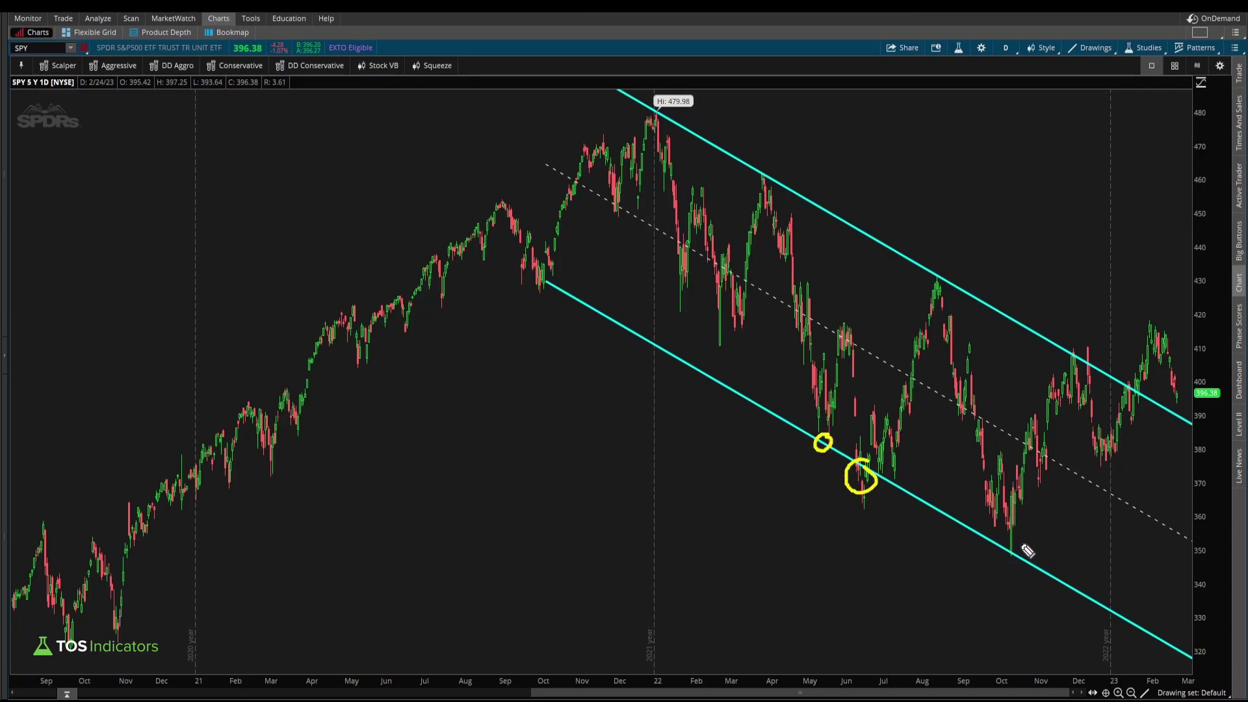
key("ctrl+shift+7")
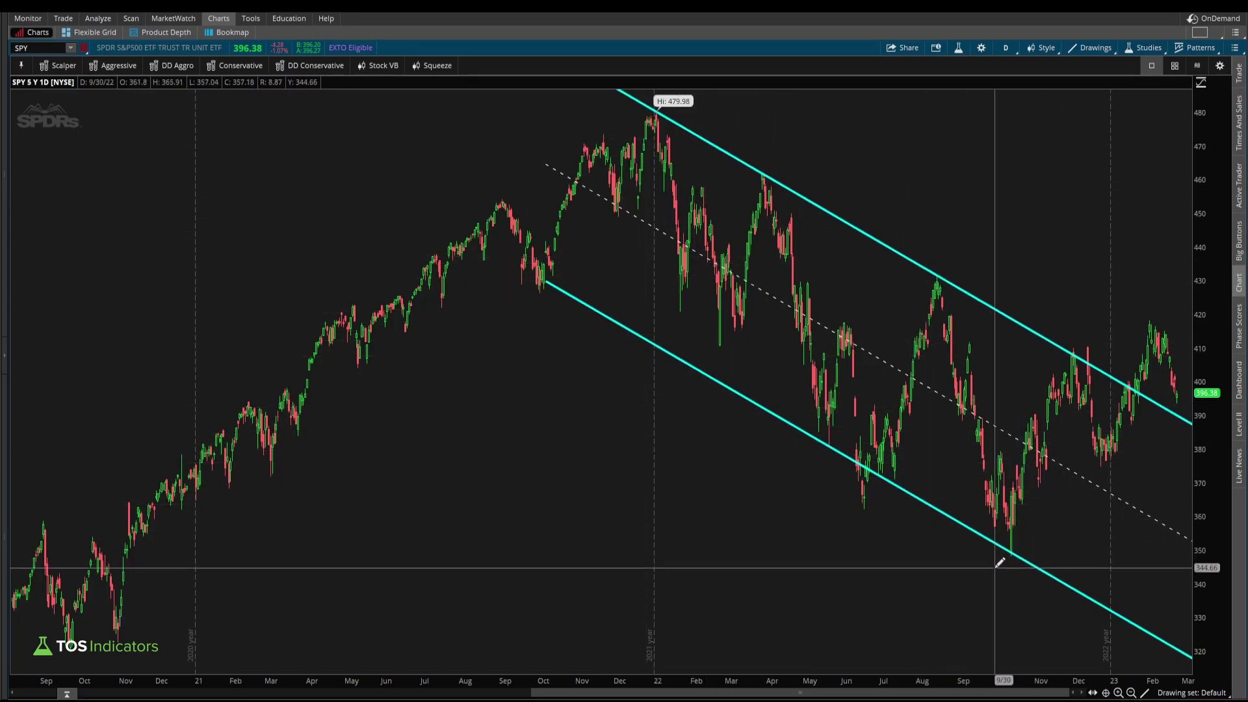
Step: Draw a rising trendline from the October 2022 low along the higher lows and extend it to the right
left_click_drag(838, 563, 1195, 559)
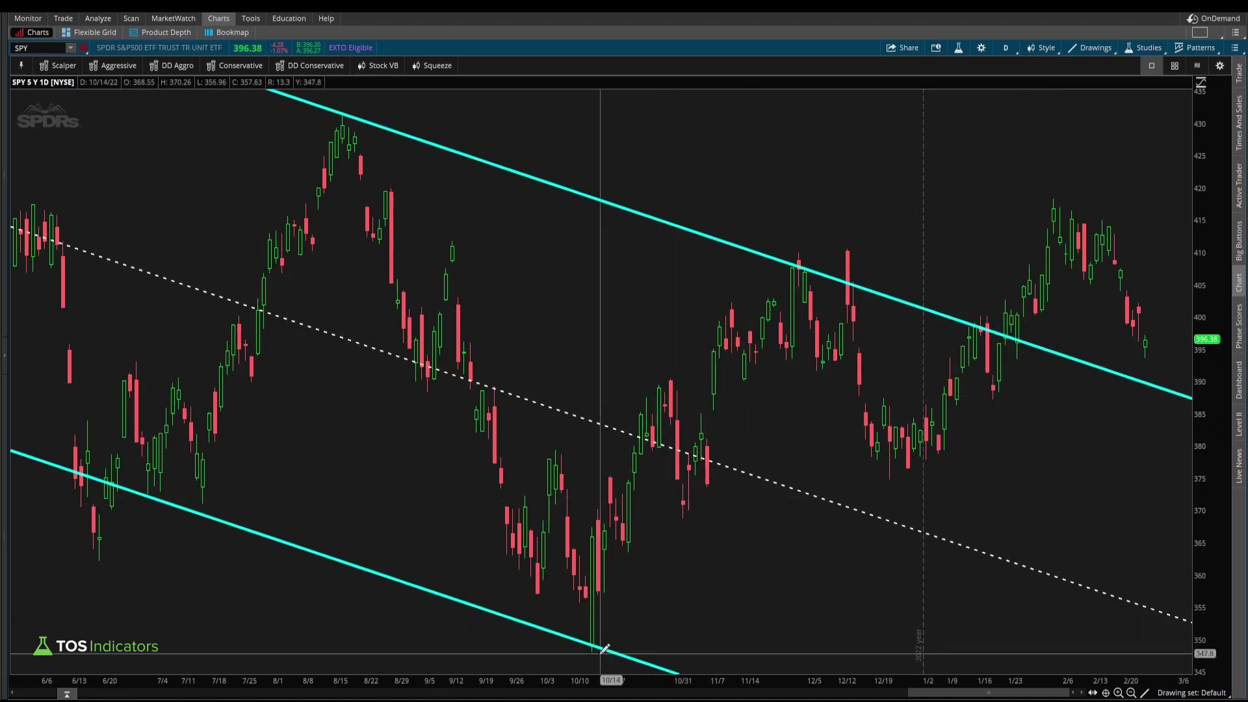
mouse_move(594, 647)
left_mouse_down()
mouse_move(1003, 423)
mouse_move(1070, 371)
mouse_move(1043, 427)
mouse_move(1095, 365)
left_mouse_up()
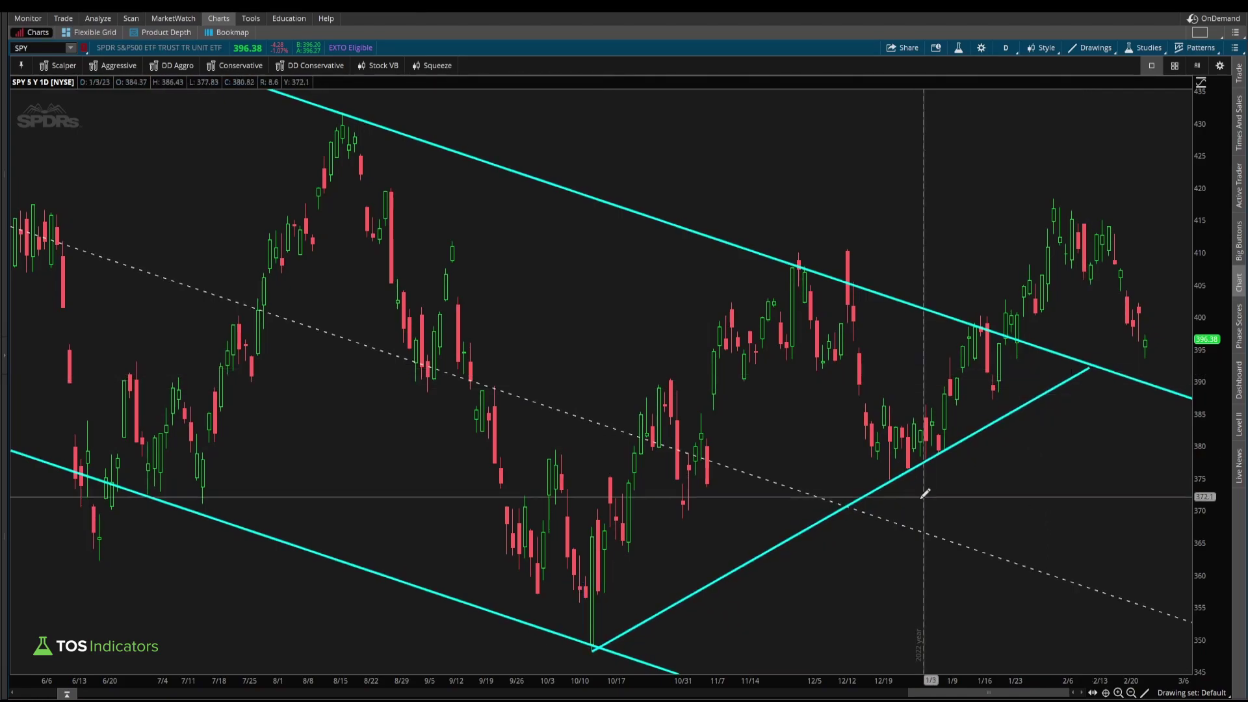
right_click(975, 432)
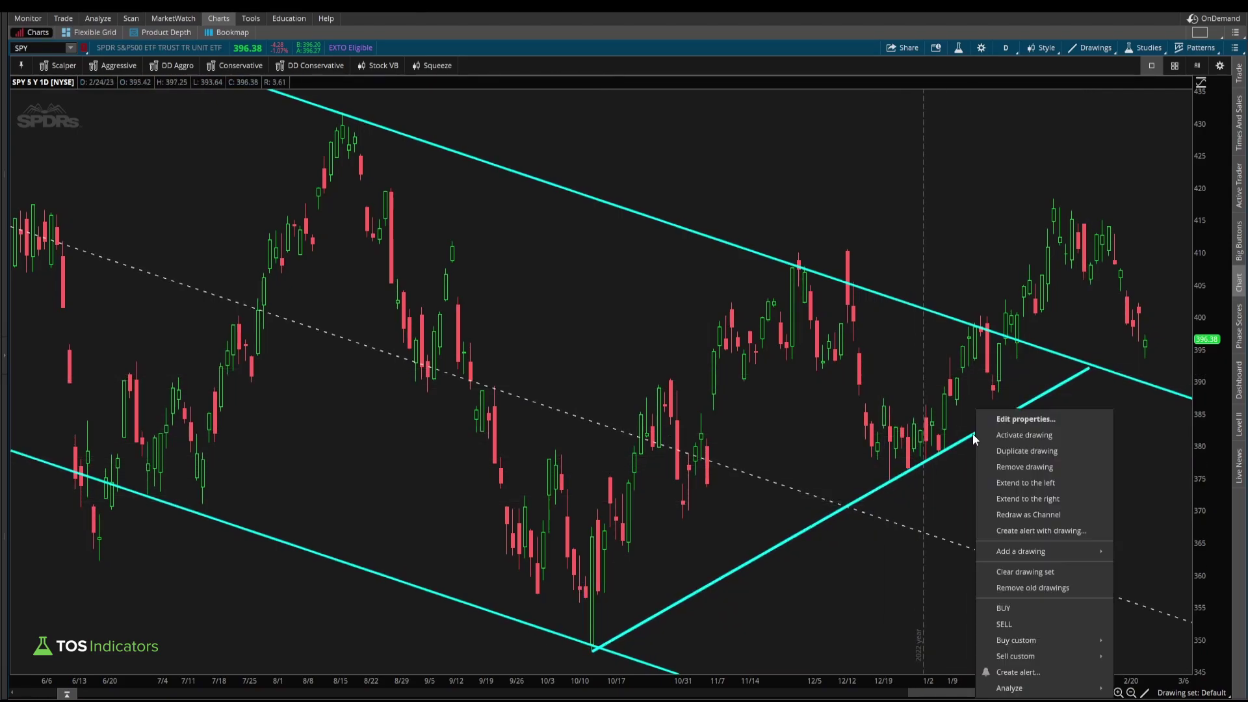
left_click(1045, 505)
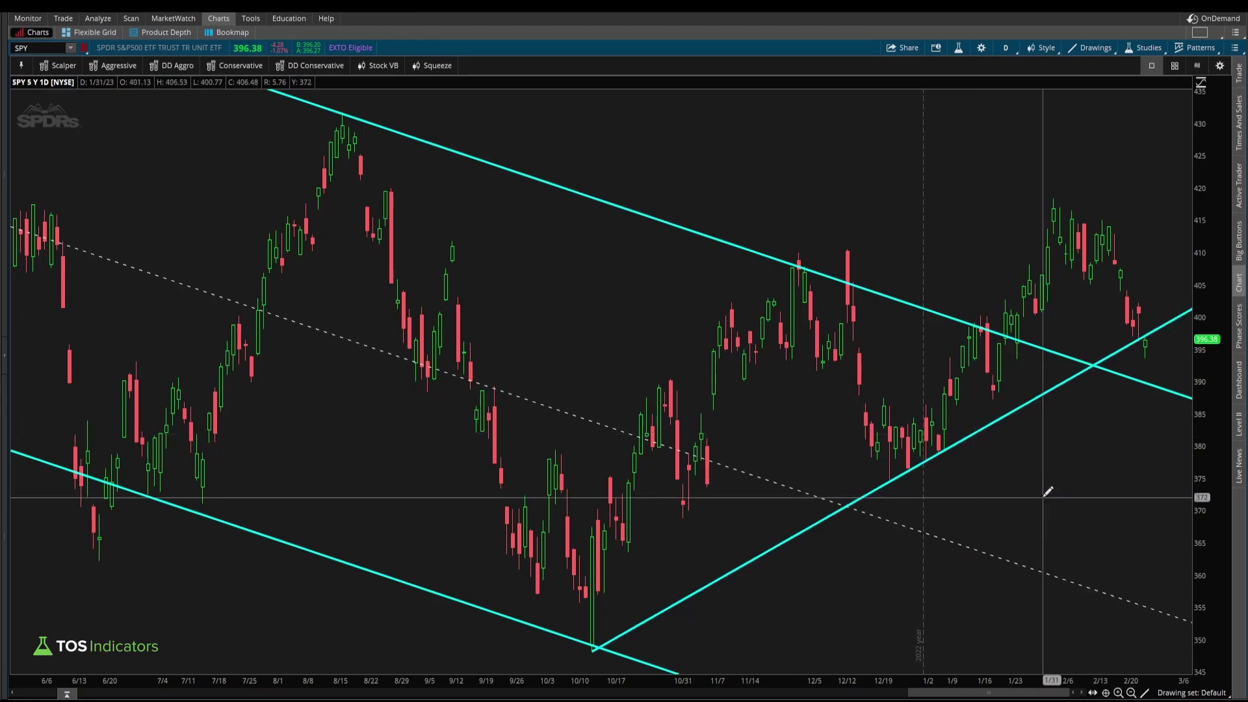
Step: Redraw the rising trendline as a channel with its upper edge touching the February 2023 high, starting at about 368 on 9/19/22
right_click(738, 570)
left_click(810, 515)
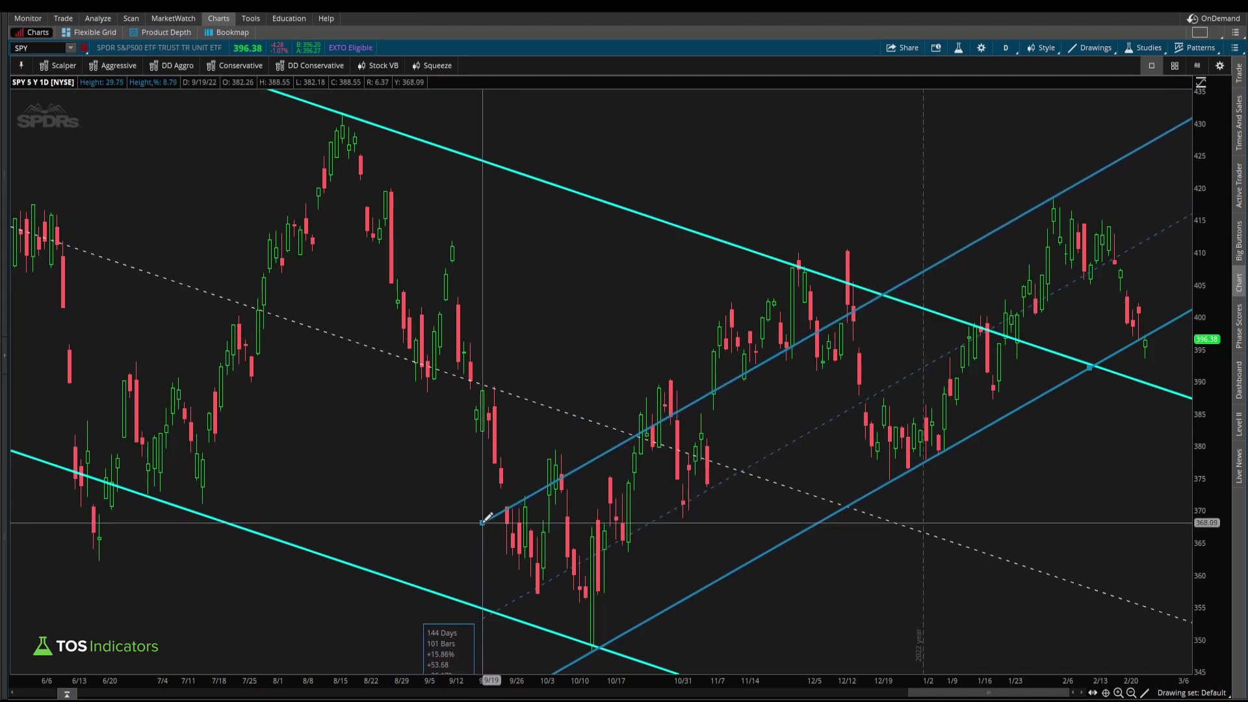
left_click(484, 522)
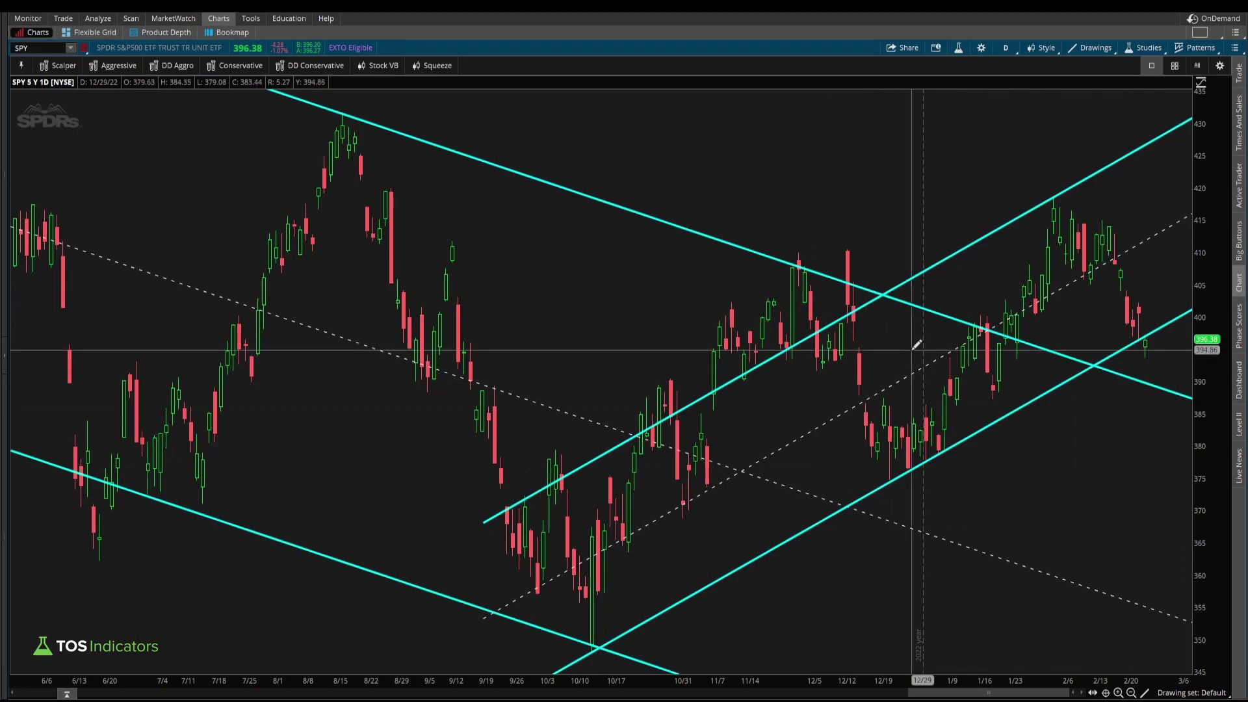
mouse_move(589, 582)
left_mouse_down()
mouse_move(839, 335)
mouse_move(1008, 336)
mouse_move(1109, 304)
left_mouse_up()
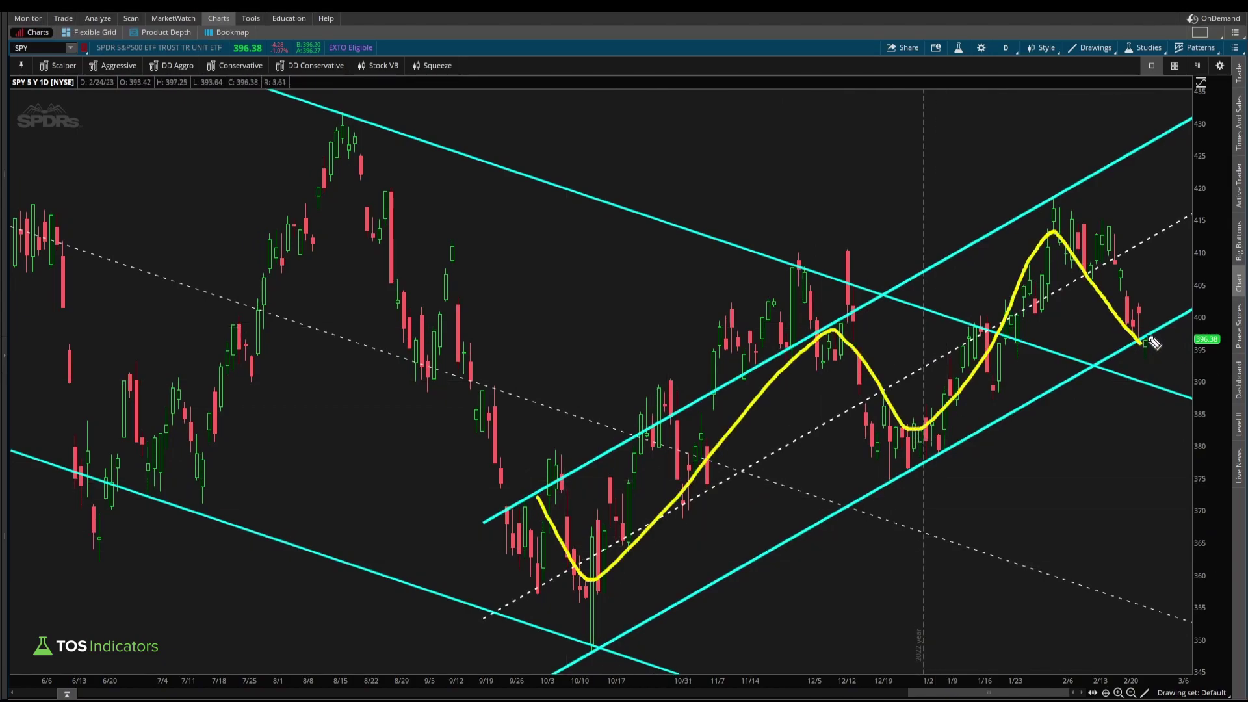
key("Escape")
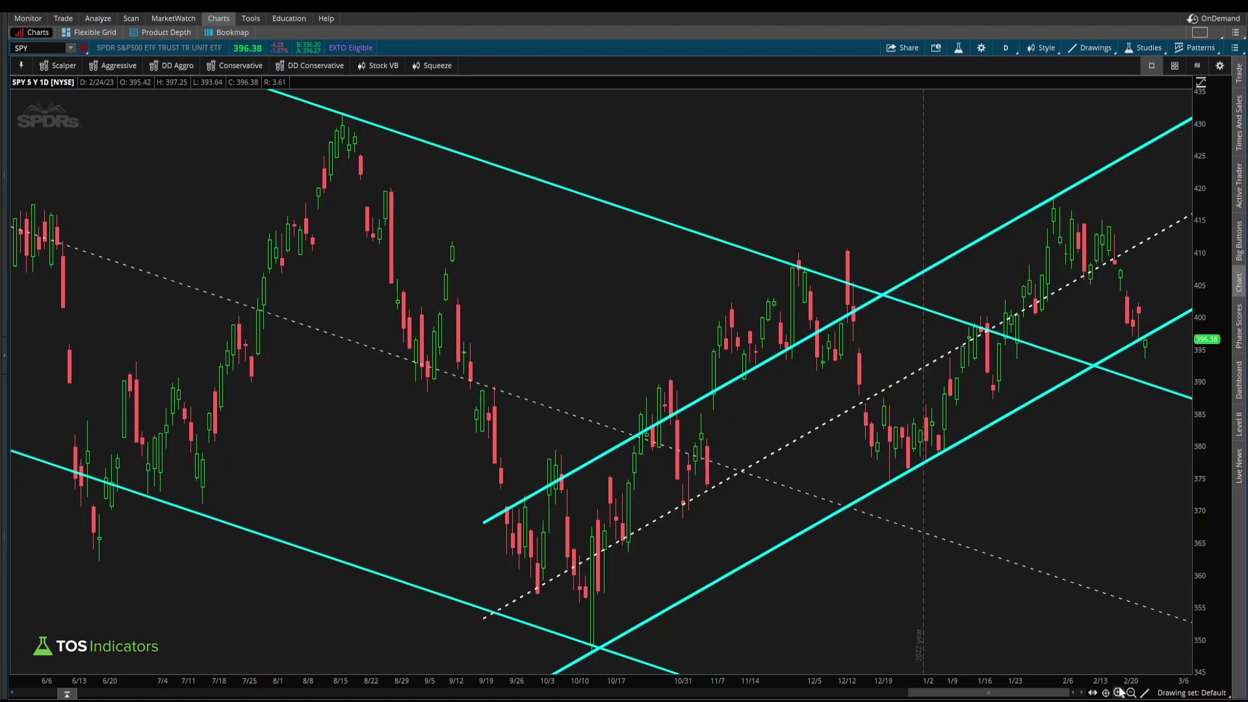
left_click(1132, 693)
left_click(1132, 694)
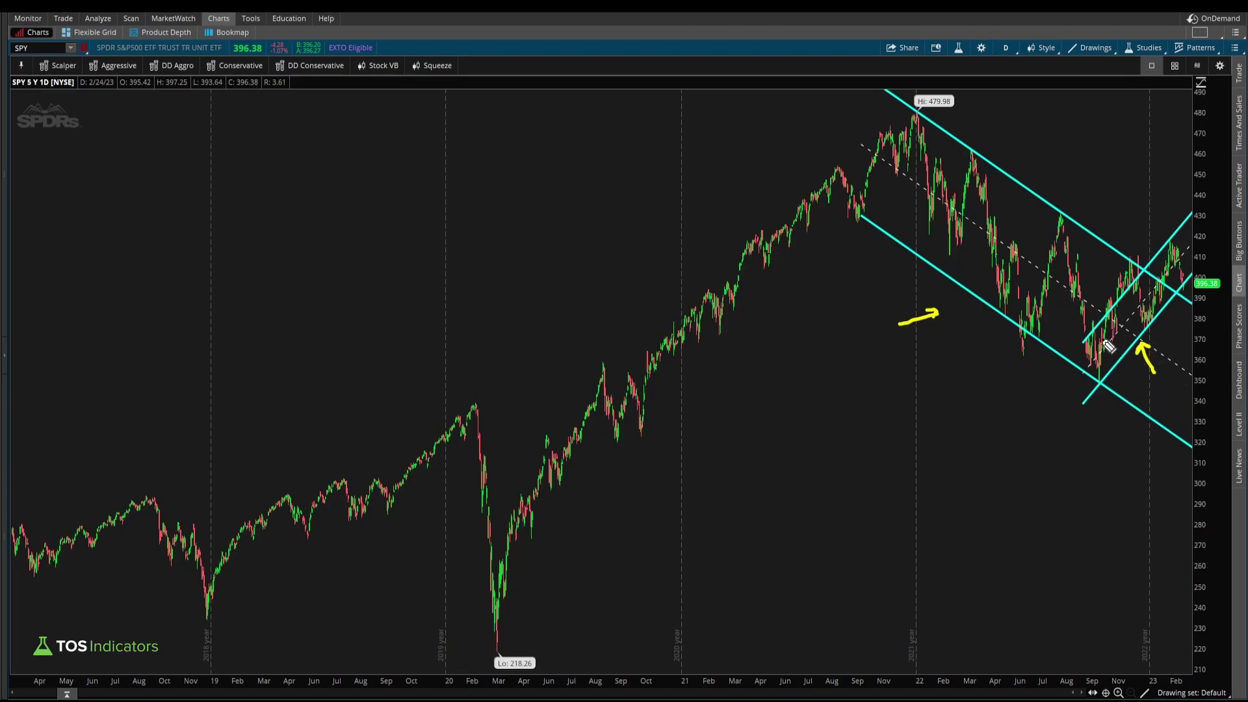
left_click(1087, 48)
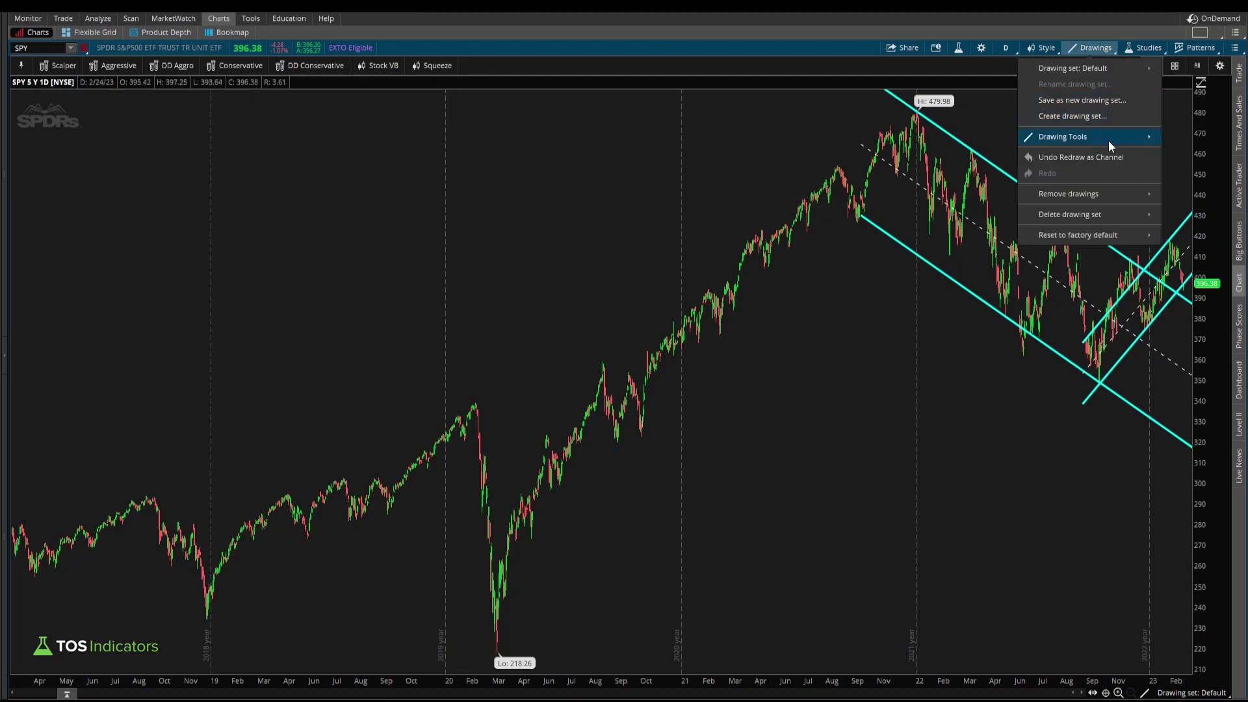
mouse_move(1109, 136)
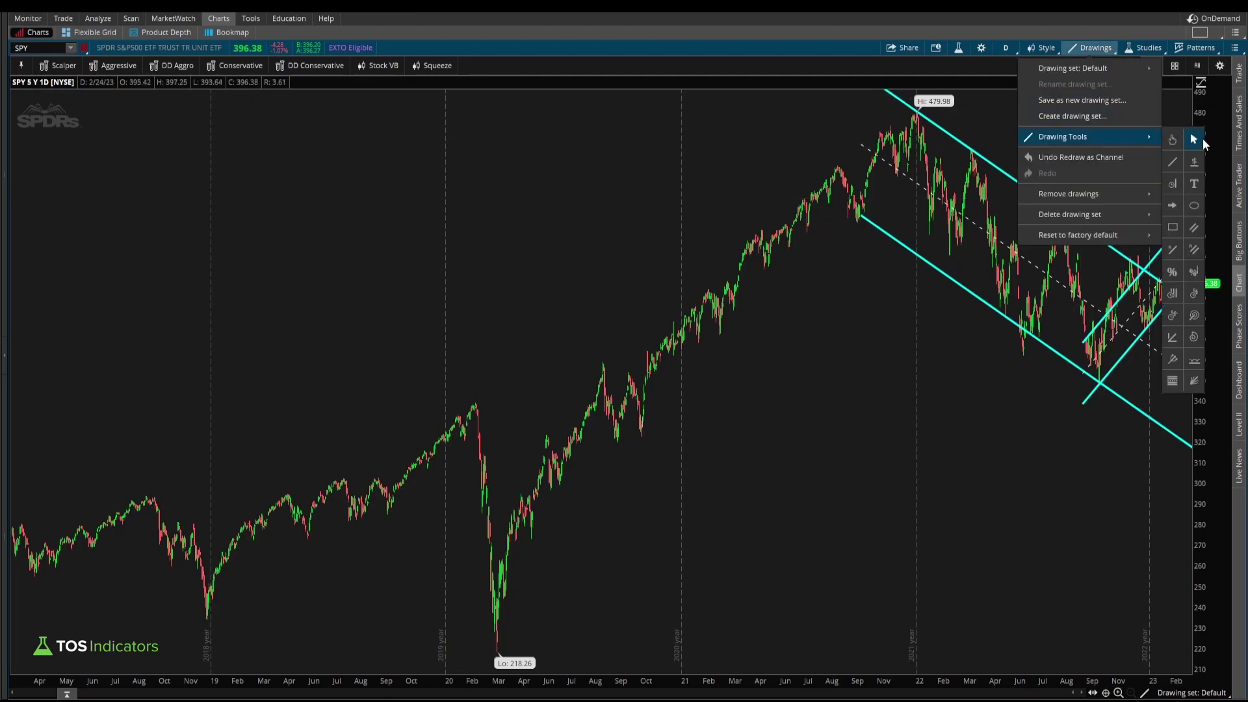
left_click(1195, 273)
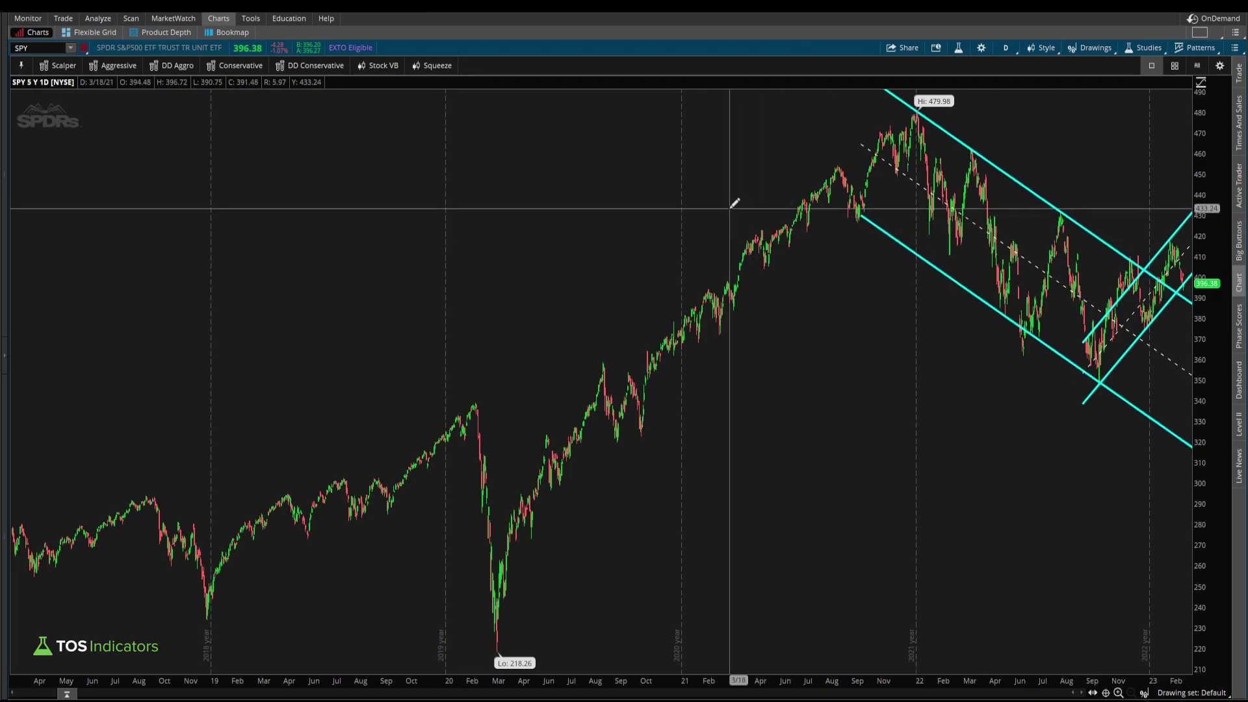
left_click_drag(703, 214, 1199, 387)
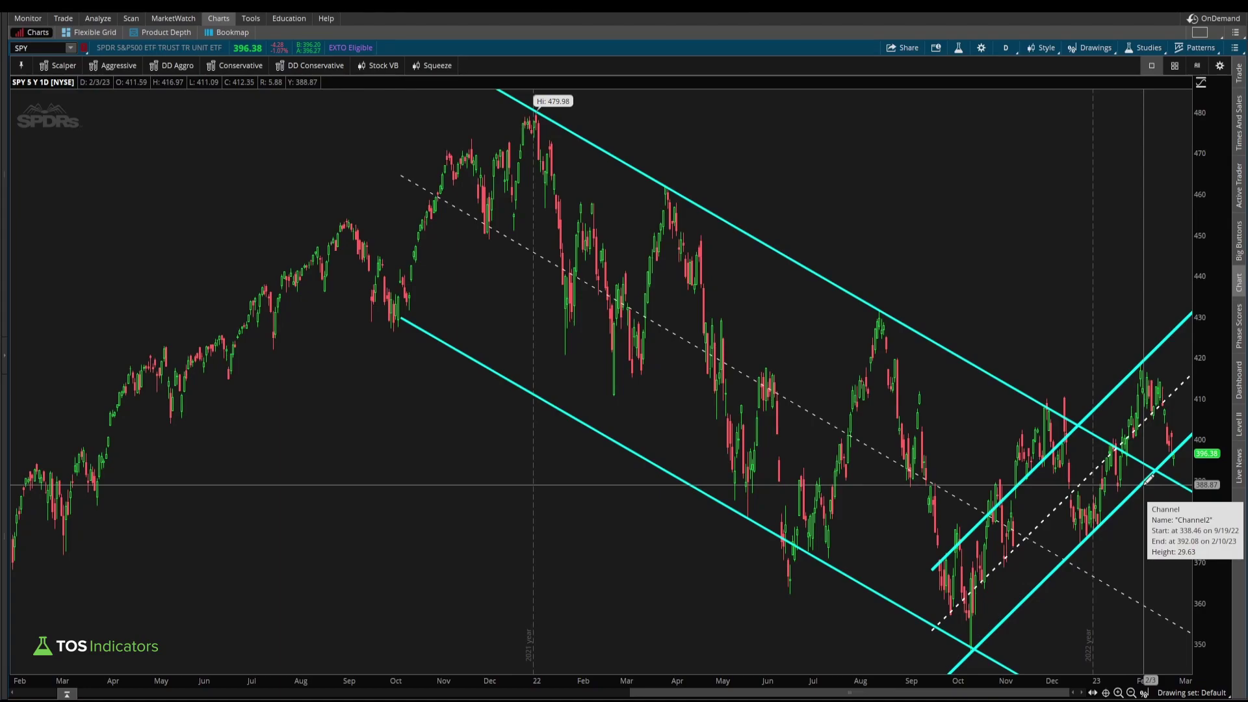
Step: Measure the rise from the June 2022 low to the August 2022 high with a temporary trendline
left_click(1096, 48)
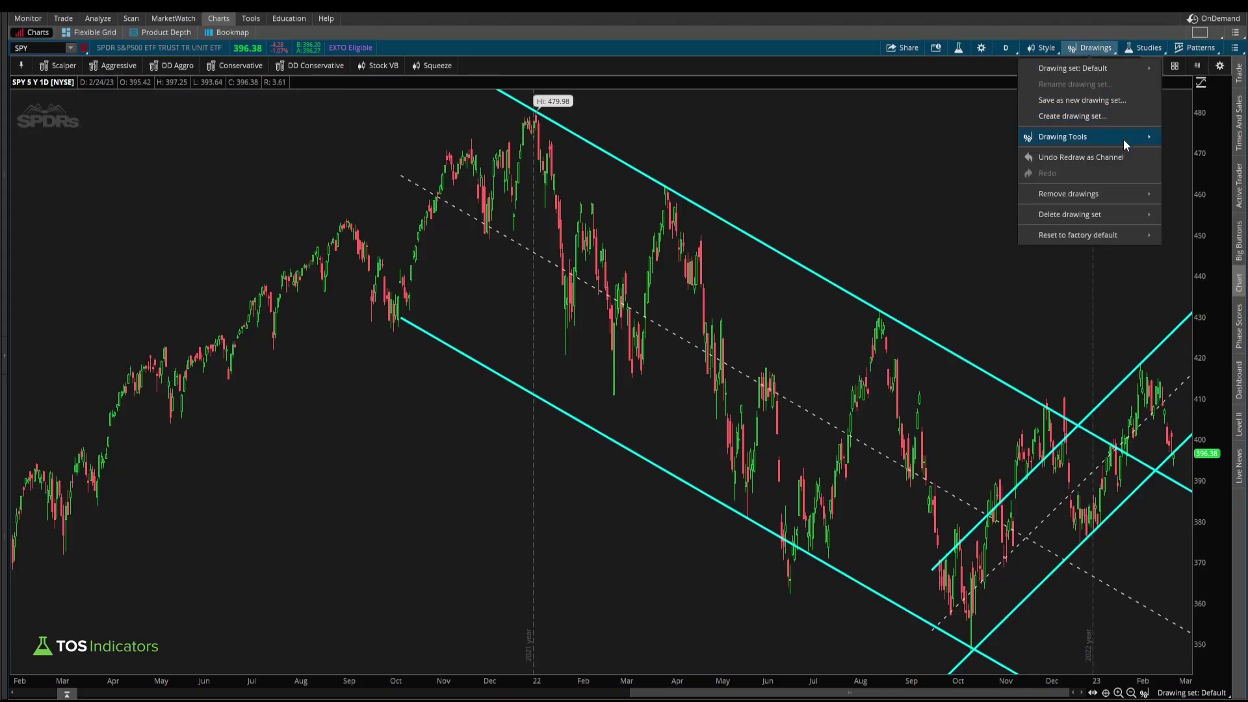
mouse_move(1154, 138)
left_click(1172, 162)
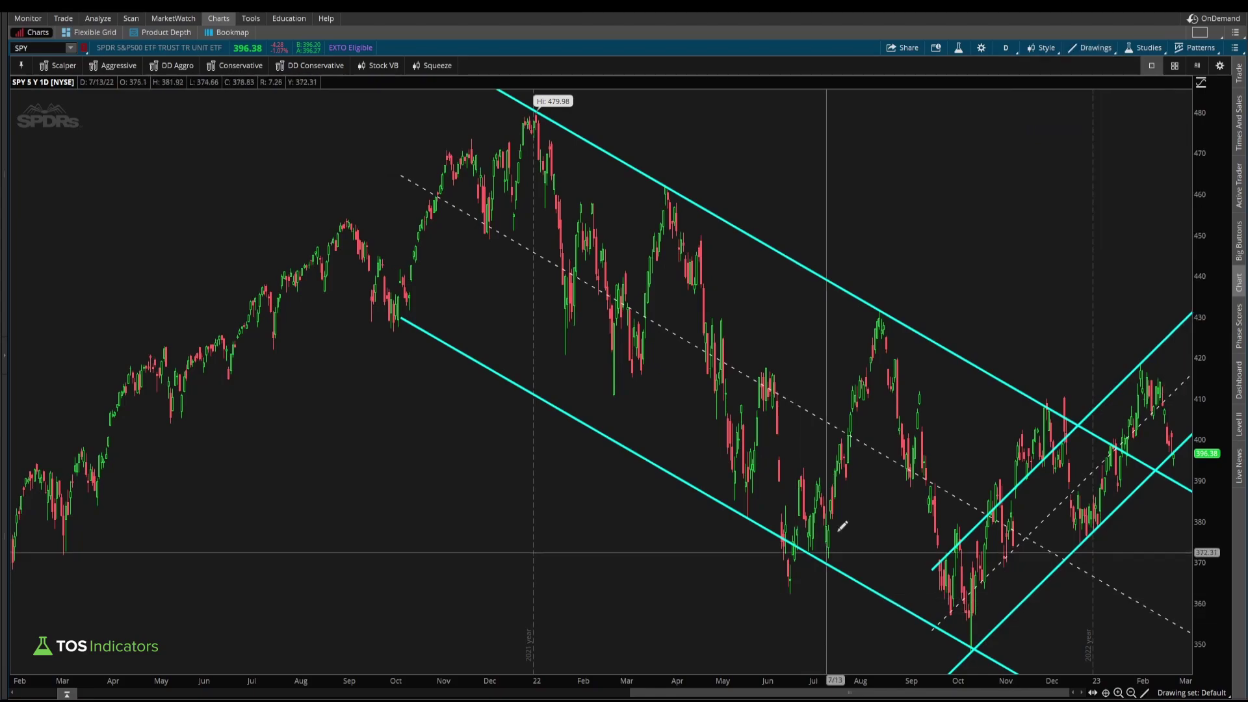
left_click(790, 593)
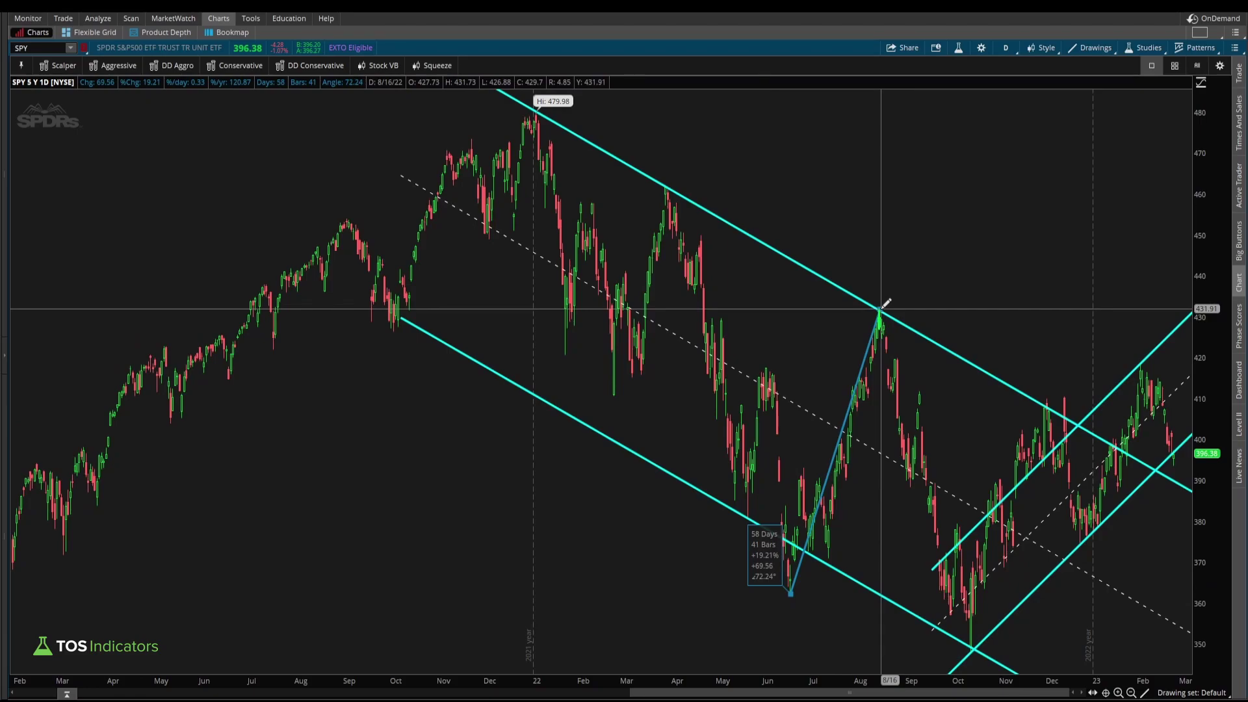
key("Escape")
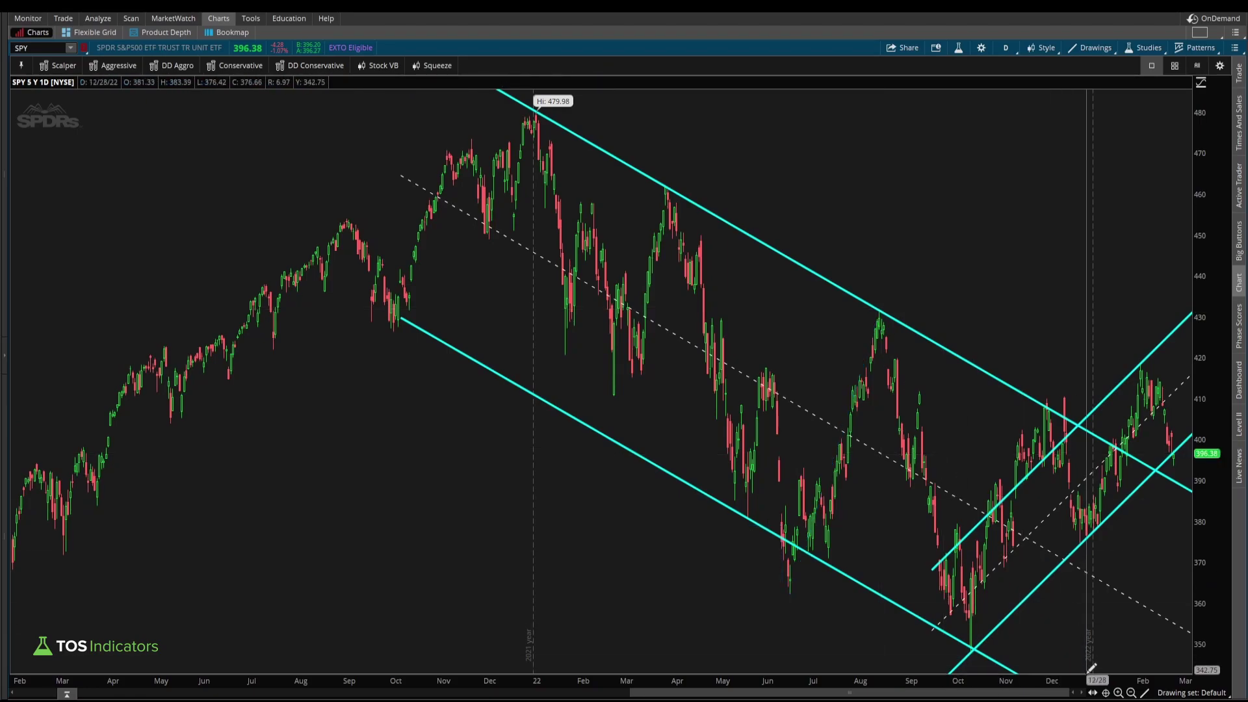
Step: Project an equal move of about 70 points up from the October 2022 low with a temporary trendline
left_click(972, 648)
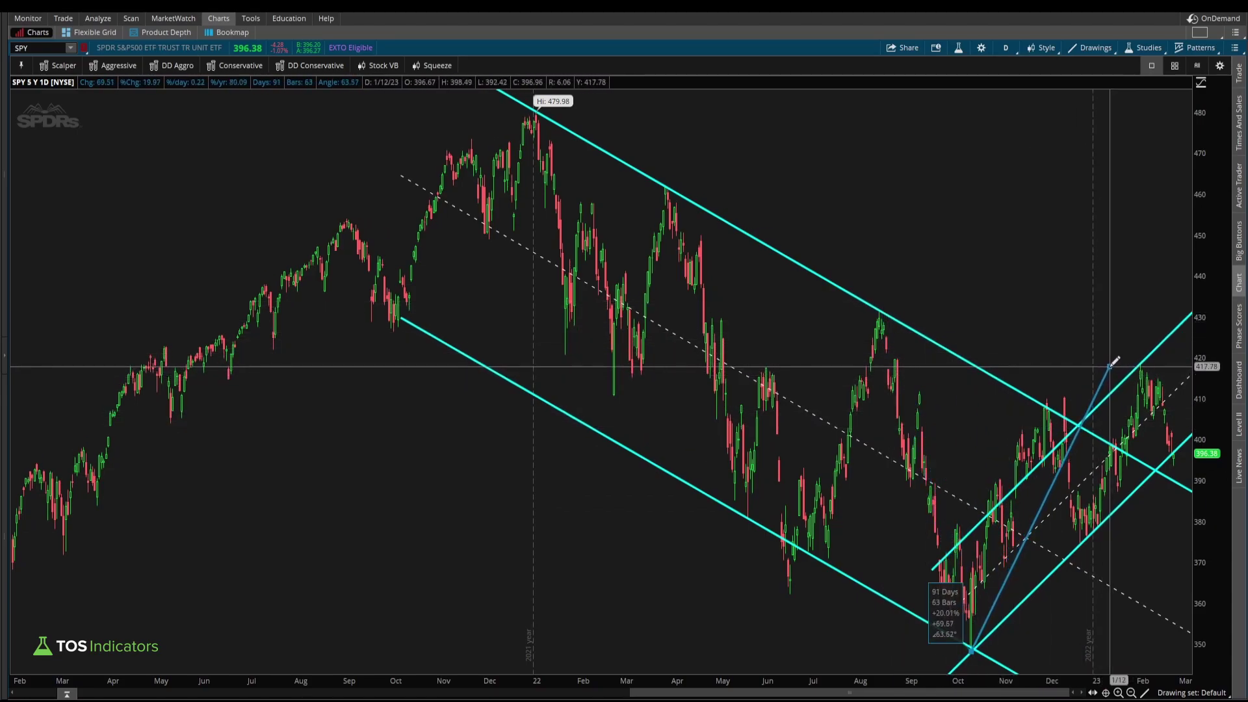
left_click(1091, 48)
mouse_move(1151, 137)
left_click(1178, 165)
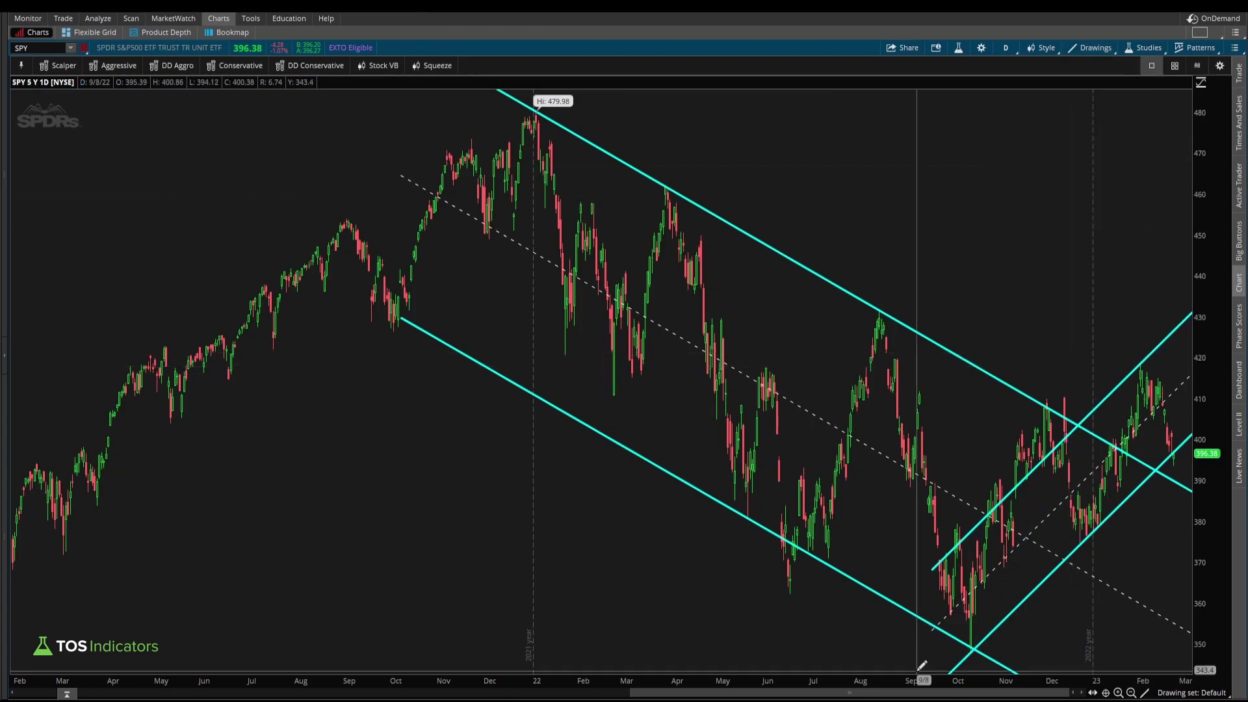
left_click(972, 652)
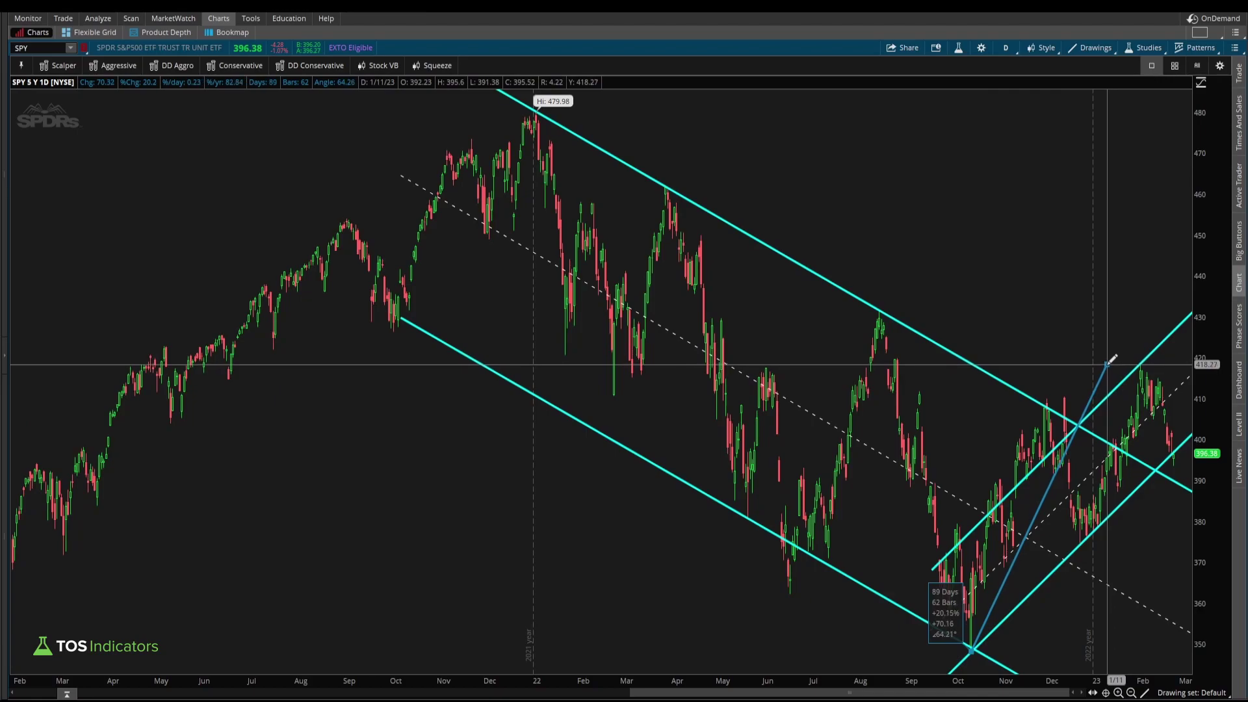
key("Escape")
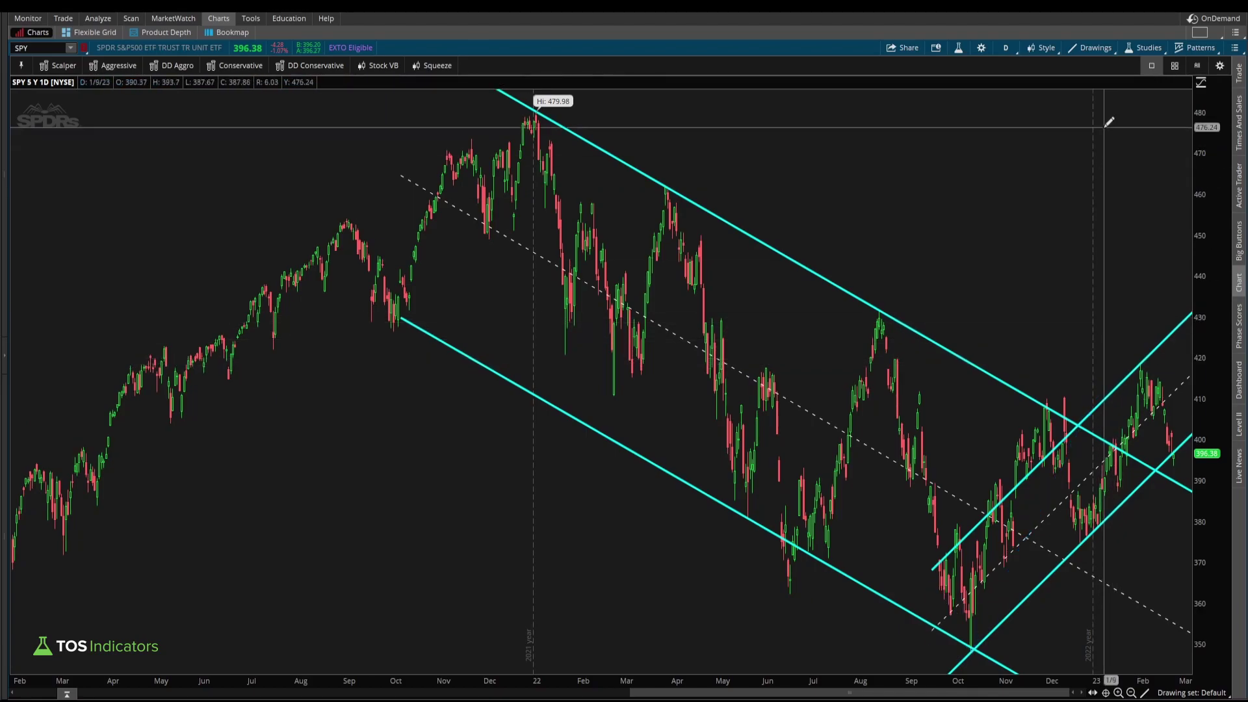
Step: Activate the Fibonacci Extensions drawing tool for the SPY chart
left_click(1091, 52)
mouse_move(1148, 139)
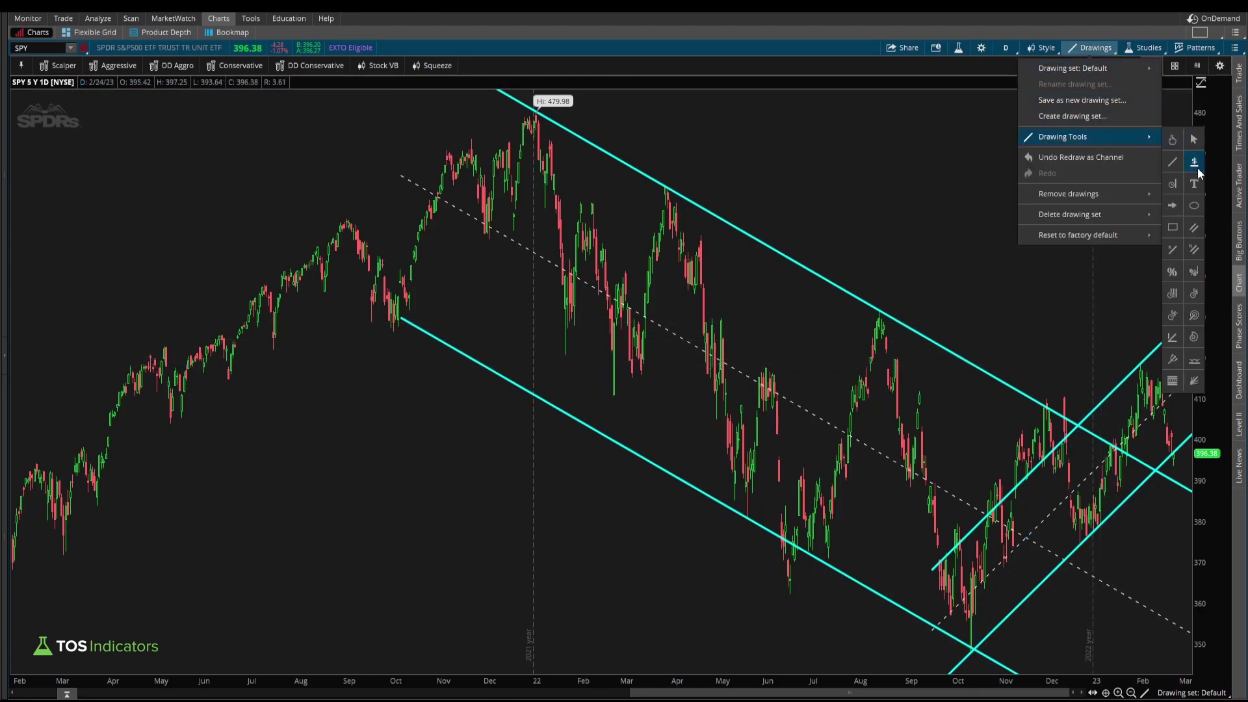
left_click(1194, 274)
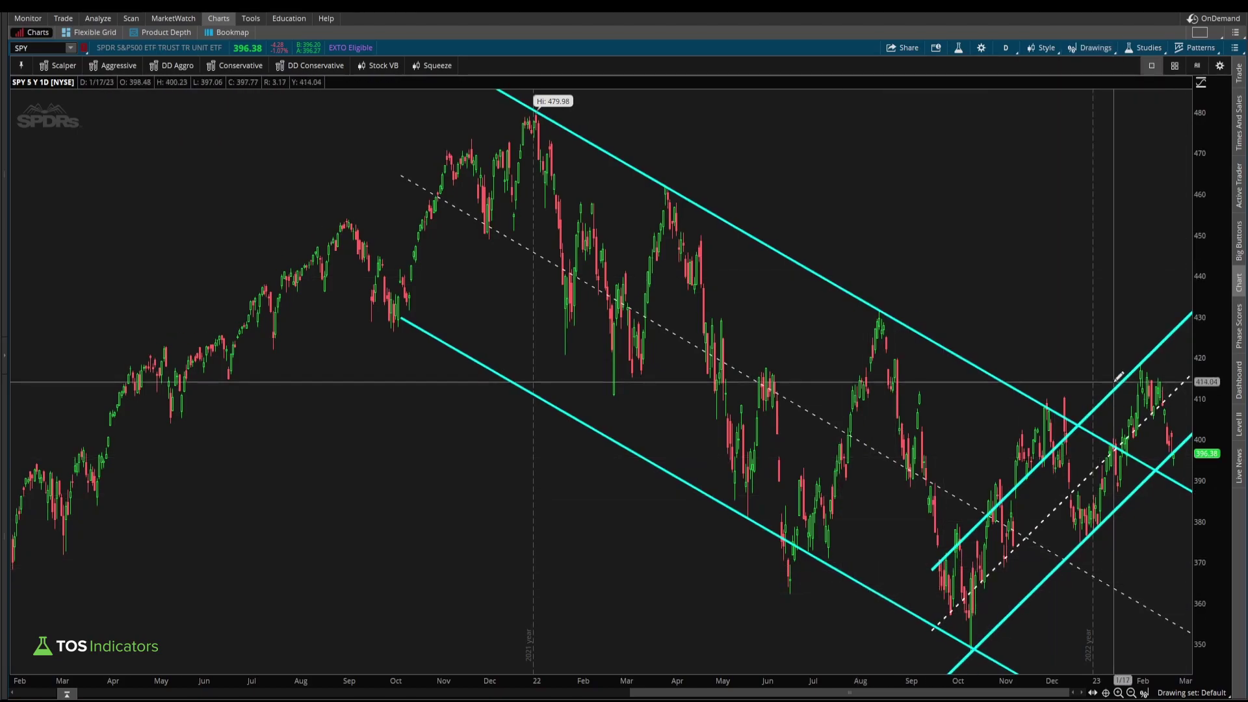
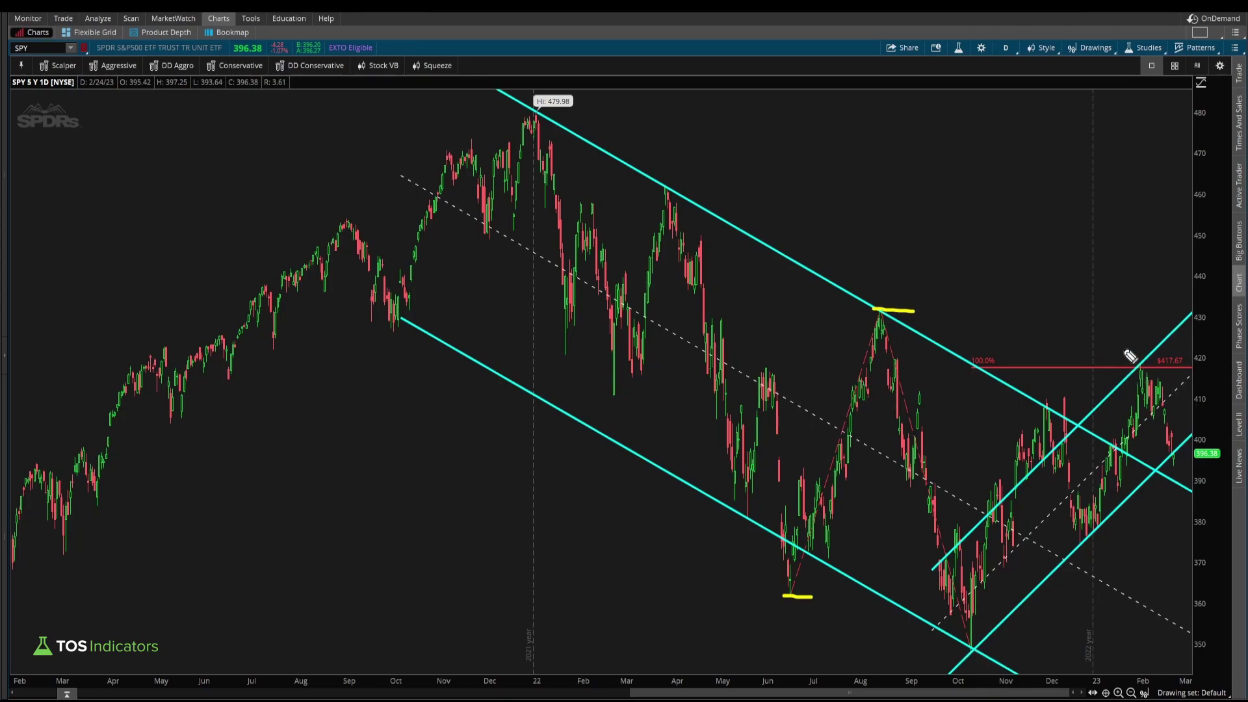
Step: Examine the price action around the 417.67 extension target and the June-to-August 2022 rise it is based on
mouse_move(1189, 351)
left_mouse_down()
mouse_move(1171, 393)
mouse_move(1203, 361)
mouse_move(1187, 335)
left_mouse_up()
key("Escape")
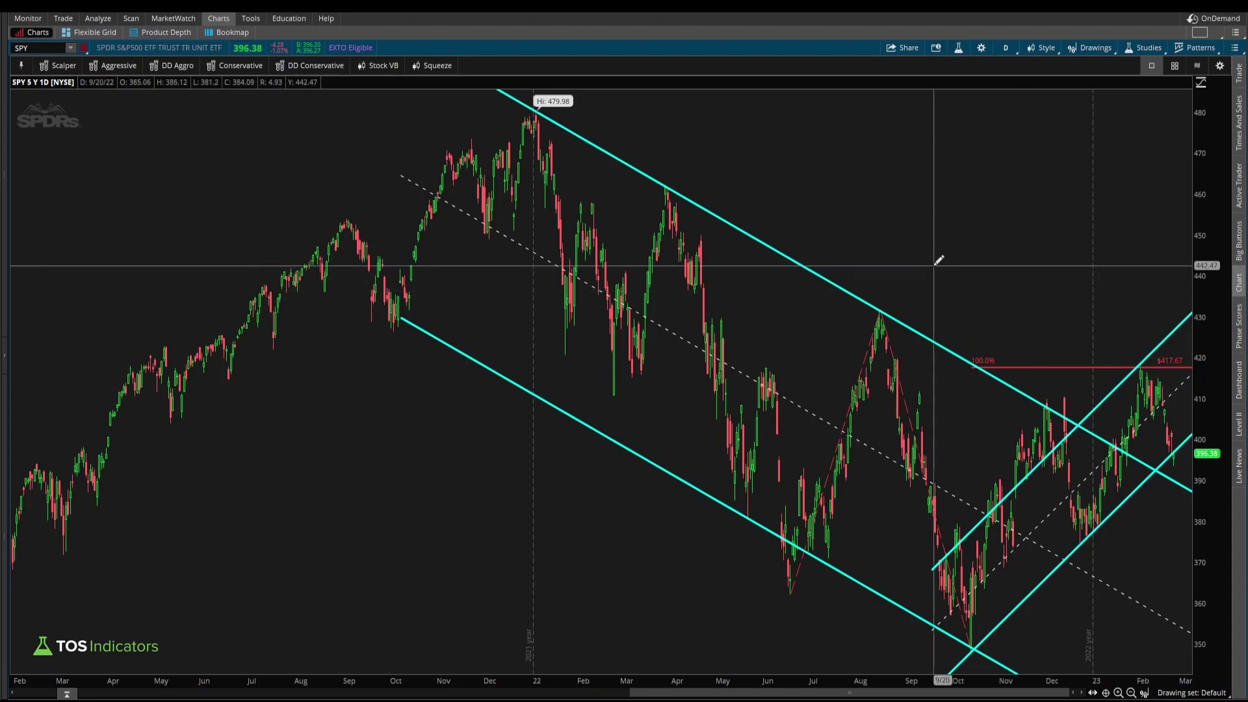
left_click_drag(935, 266, 1183, 546)
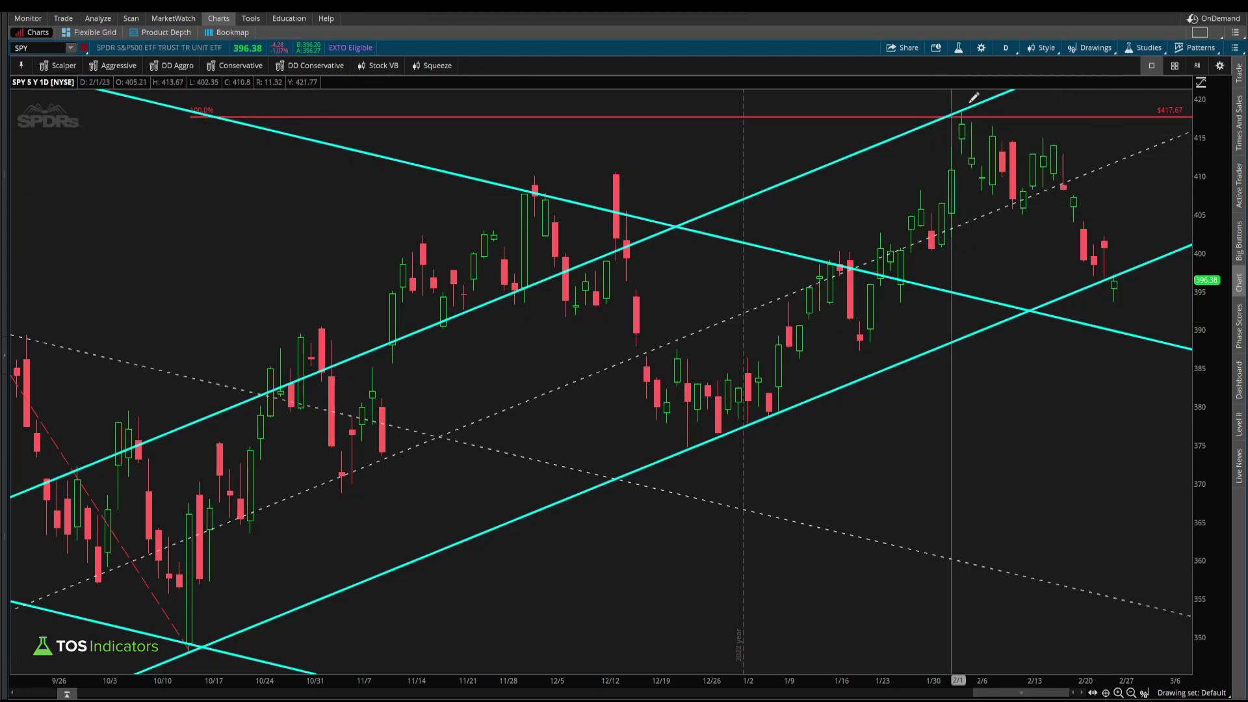
left_click(1132, 693)
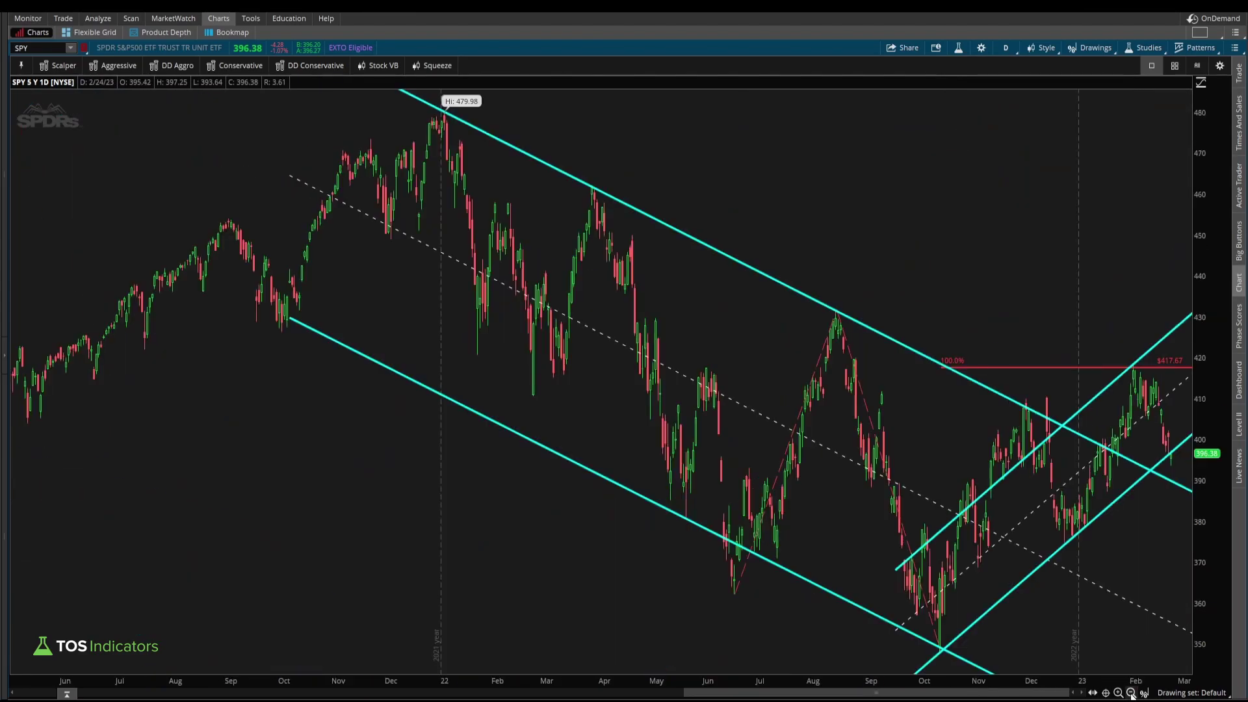
left_click(1132, 694)
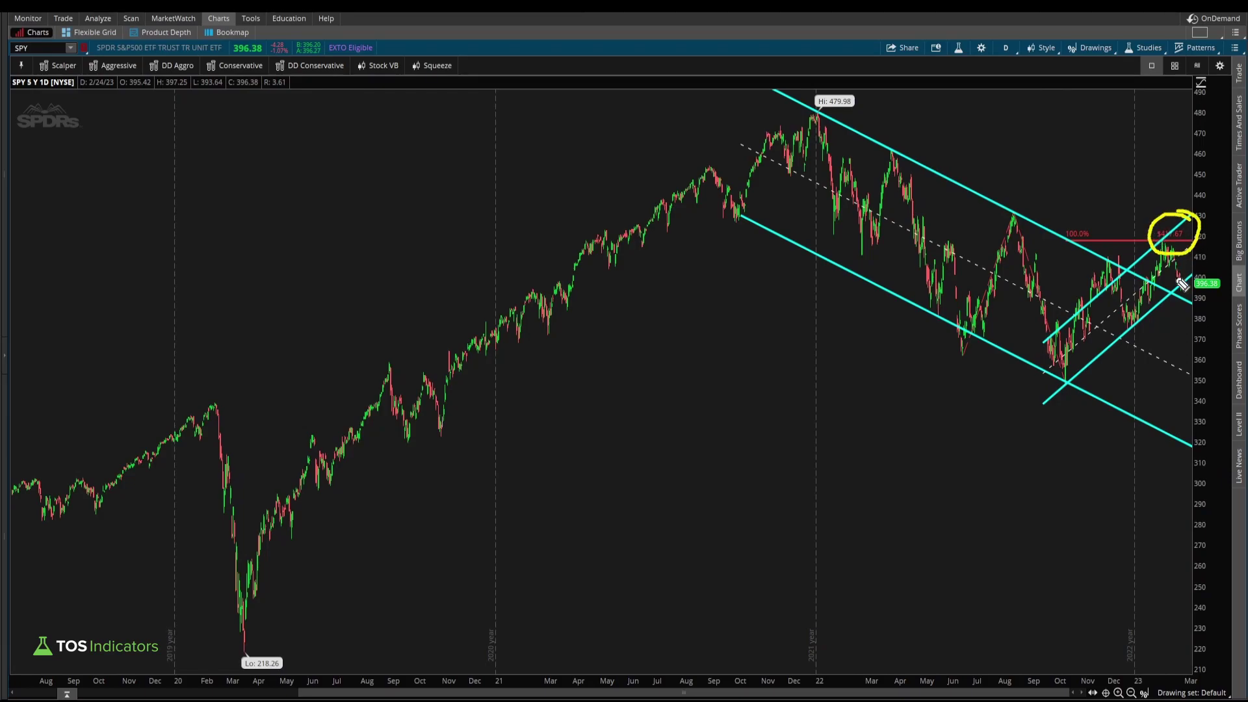
left_click_drag(1162, 244, 1185, 291)
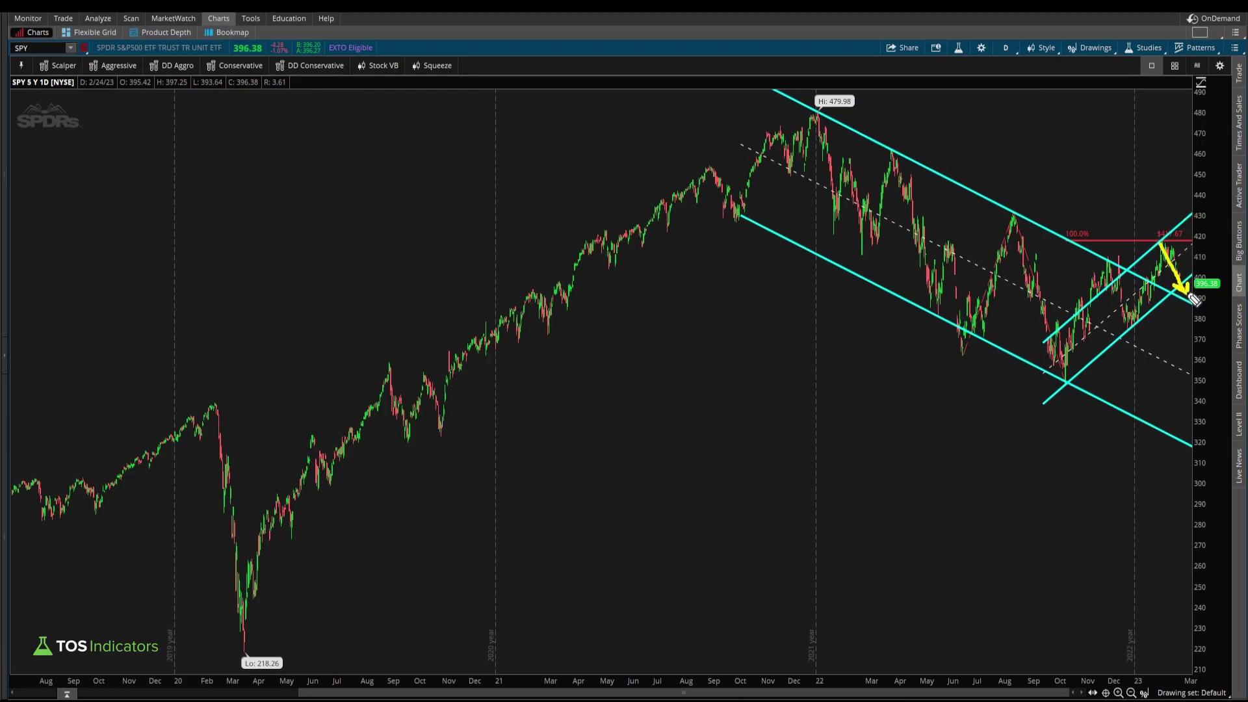
mouse_move(1048, 402)
left_mouse_down()
mouse_move(1185, 289)
mouse_move(1195, 257)
mouse_move(1165, 243)
left_mouse_up()
key("e")
key("e")
left_click_drag(949, 355, 995, 360)
left_click_drag(1003, 215, 1020, 214)
mouse_move(975, 346)
left_mouse_down()
mouse_move(1009, 225)
mouse_move(1019, 247)
left_mouse_up()
left_click(1092, 47)
mouse_move(1144, 137)
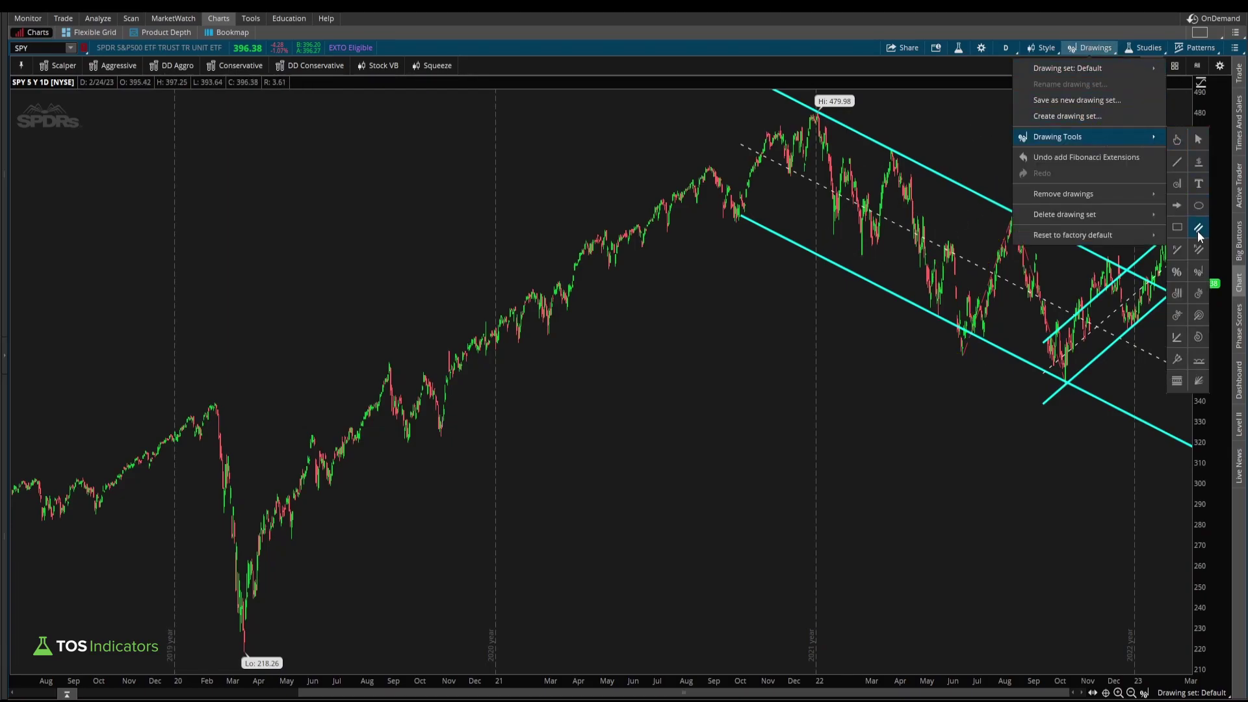
left_click(1199, 271)
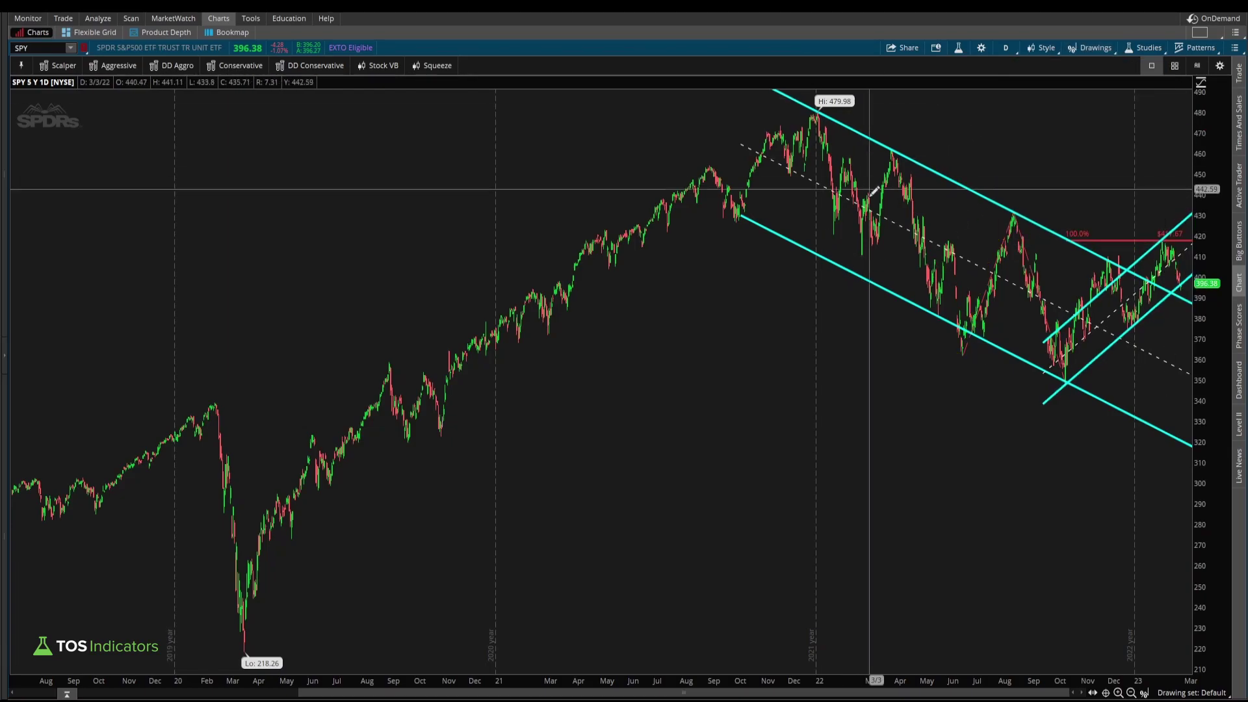
left_click(861, 255)
left_click(892, 151)
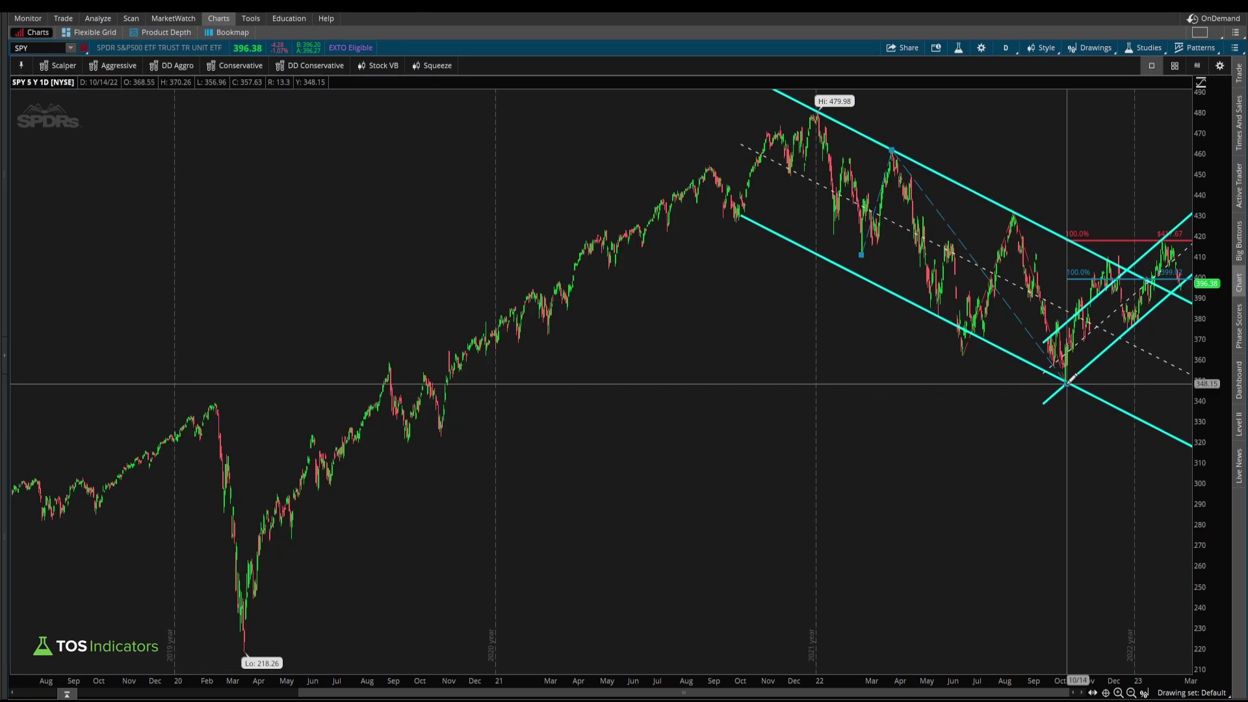
key("Escape")
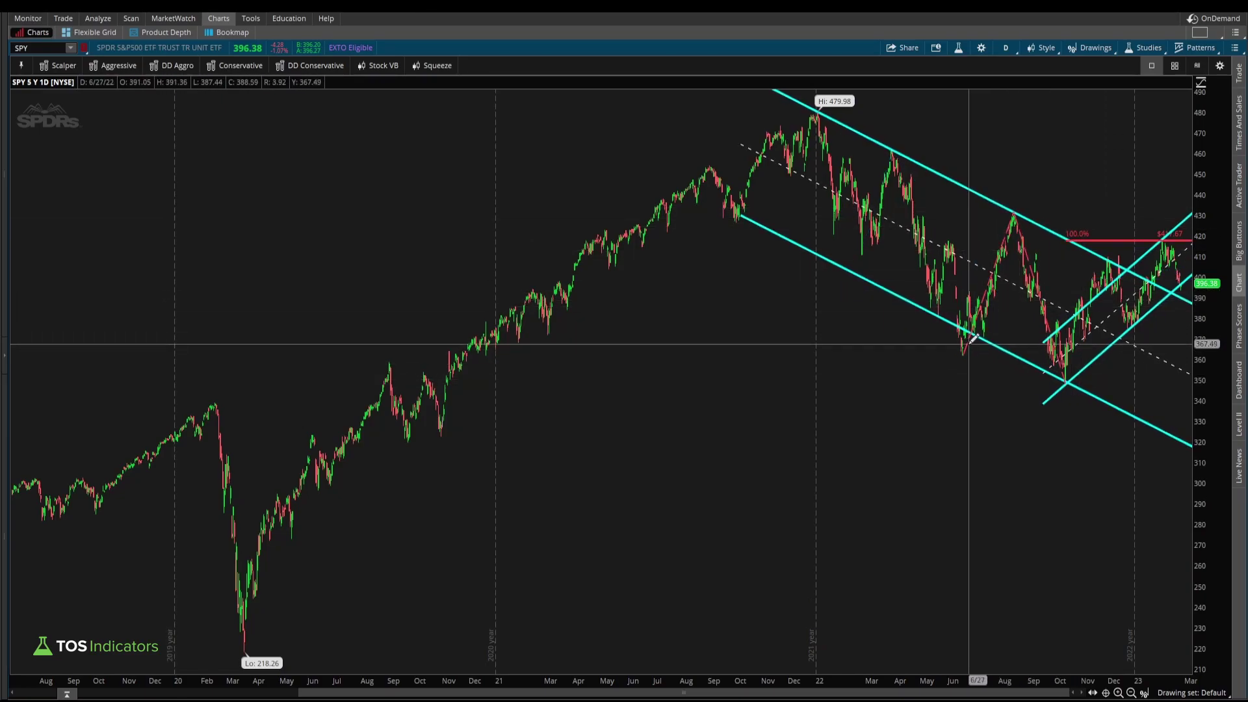
Step: Compare the June 2022 low, August 2022 high and October 2022 low with the 417.67 extension target
left_click_drag(955, 355, 971, 352)
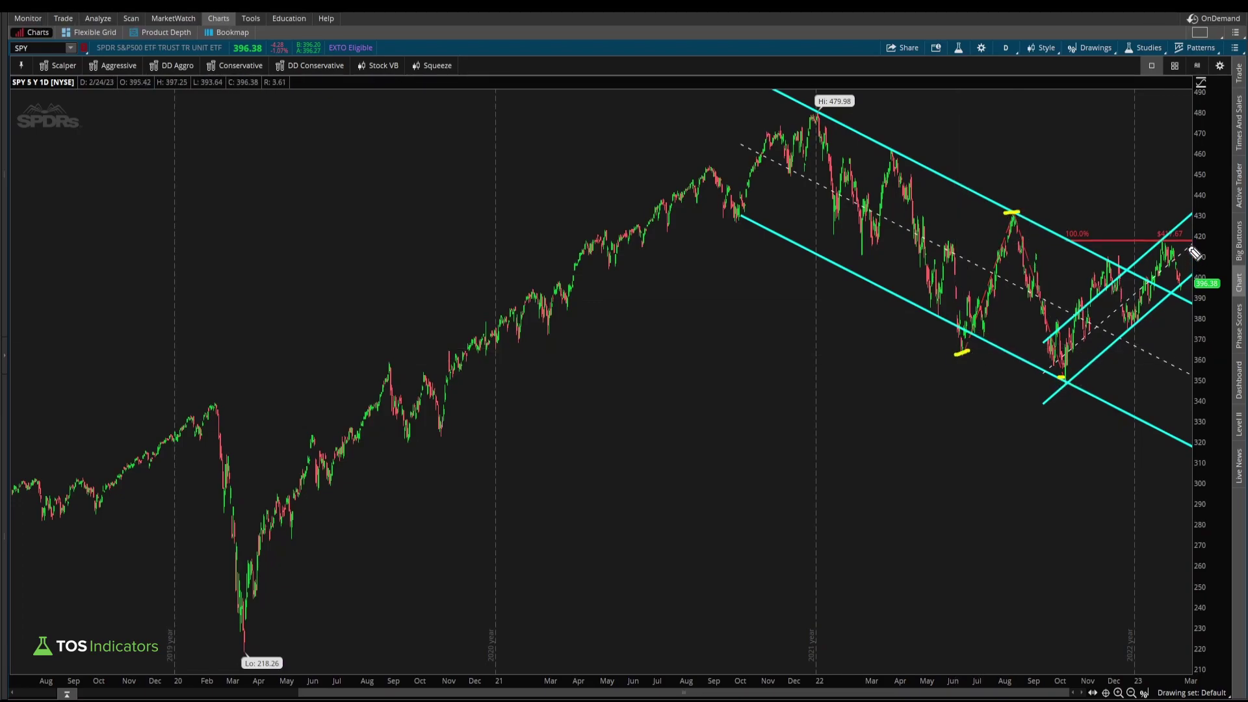
mouse_move(1192, 226)
left_mouse_down()
mouse_move(1170, 243)
mouse_move(1191, 215)
left_mouse_up()
key("e")
Step: Draw a 100% Fibonacci extension of the early-October 2022 decline, from its high to the October low, projected down from the February 2023 high
left_click_drag(817, 151, 1190, 390)
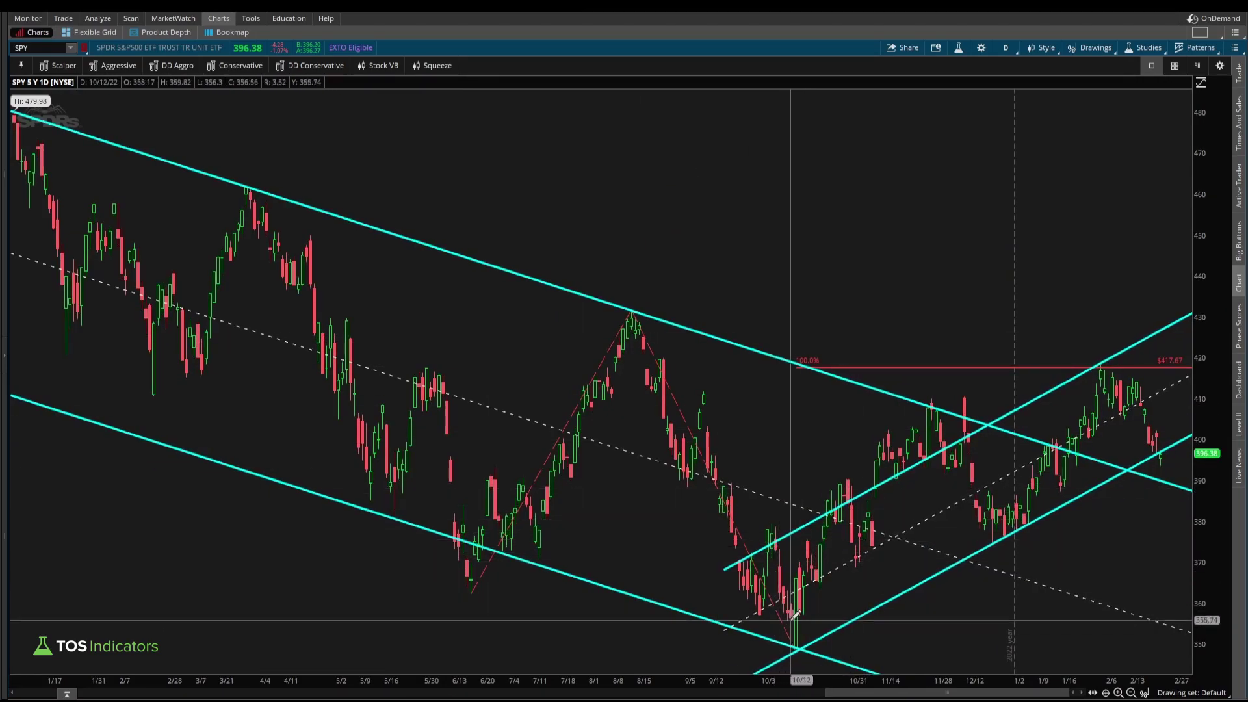
left_click_drag(1219, 580, 1219, 524)
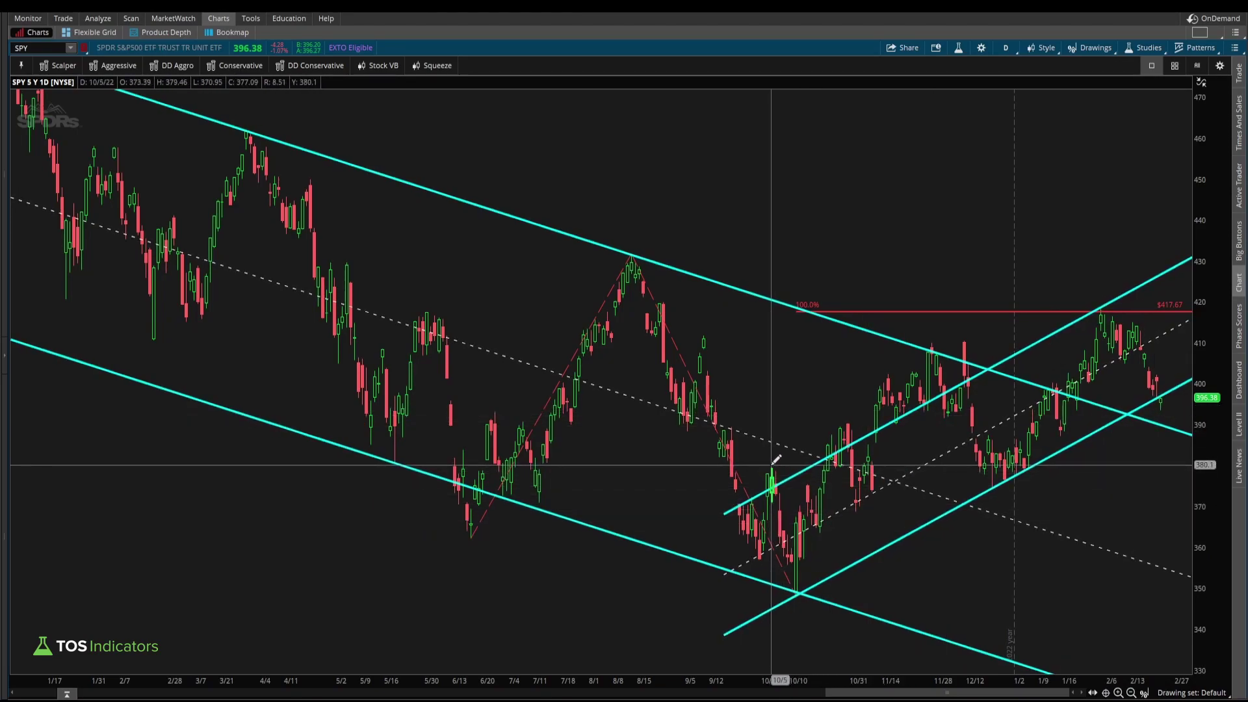
mouse_move(799, 593)
left_mouse_down()
mouse_move(1015, 520)
mouse_move(1066, 455)
mouse_move(1108, 295)
left_mouse_up()
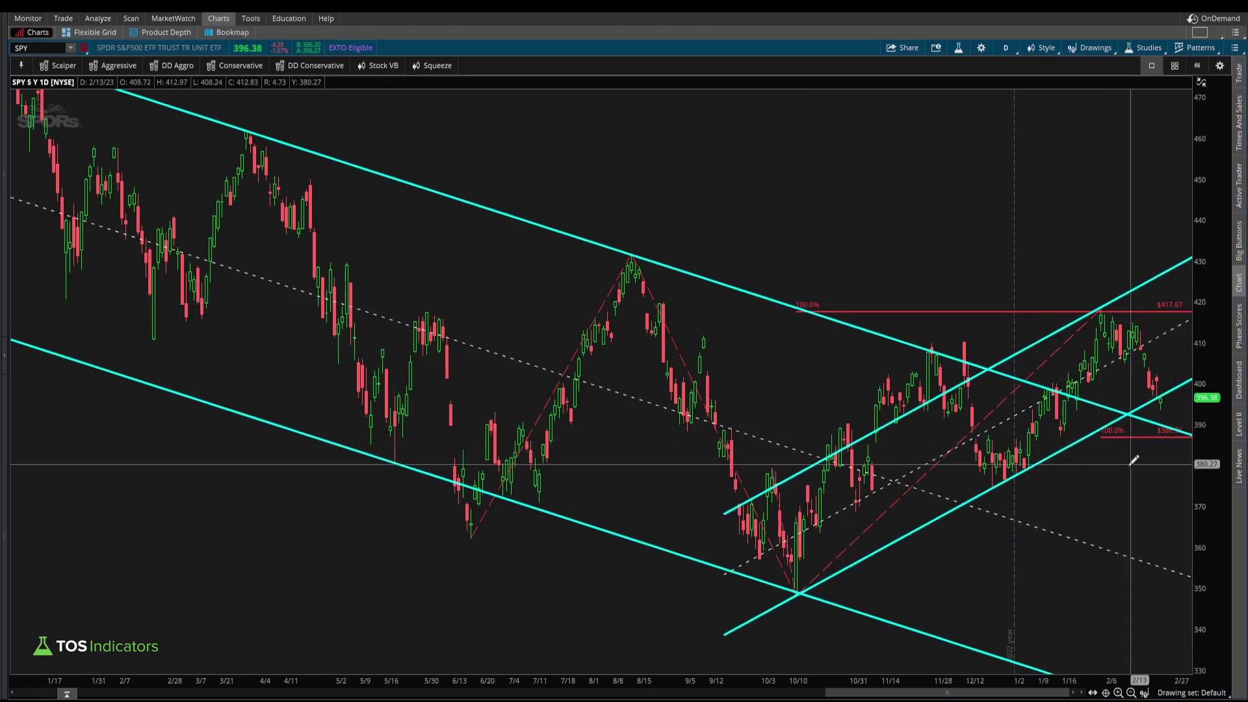
Step: Compare the early-October 2022 decline with its projected downside target from the February 2023 high
key("ctrl")
key("ctrl+shift+3")
left_click_drag(760, 466, 771, 466)
left_click(791, 598)
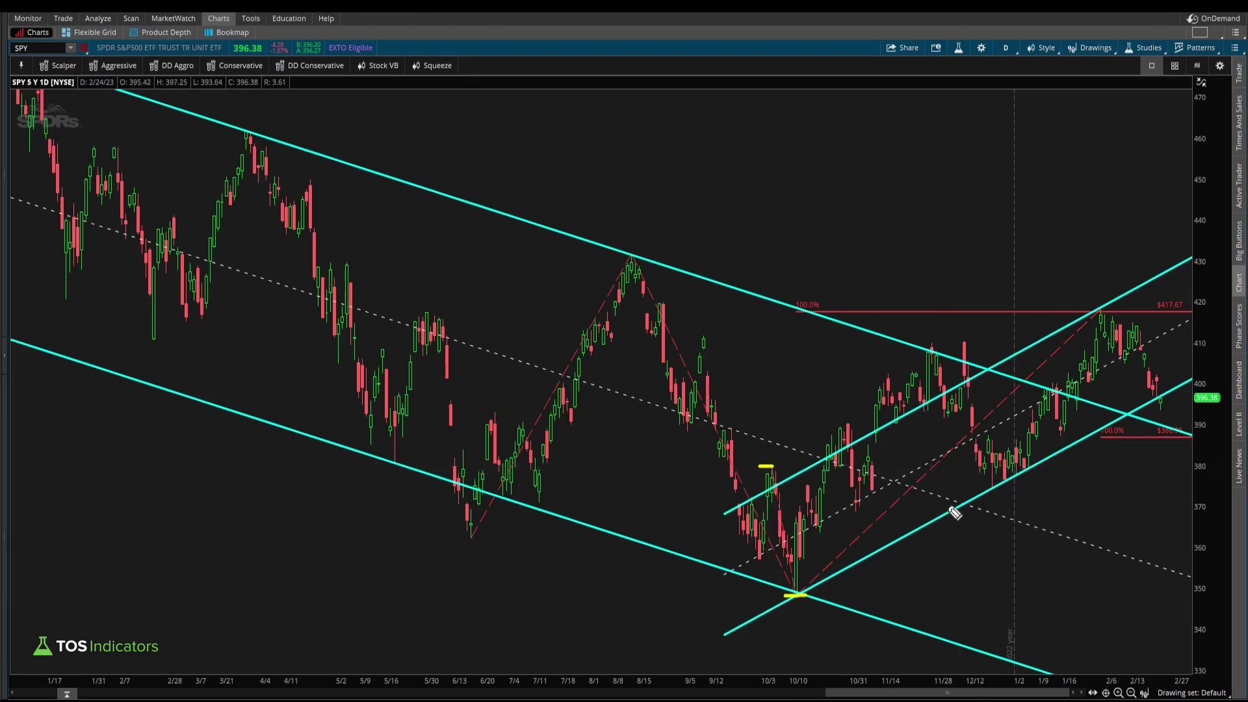
left_click_drag(1090, 308, 1151, 428)
key("ctrl+shift+2")
left_click_drag(909, 331, 1195, 468)
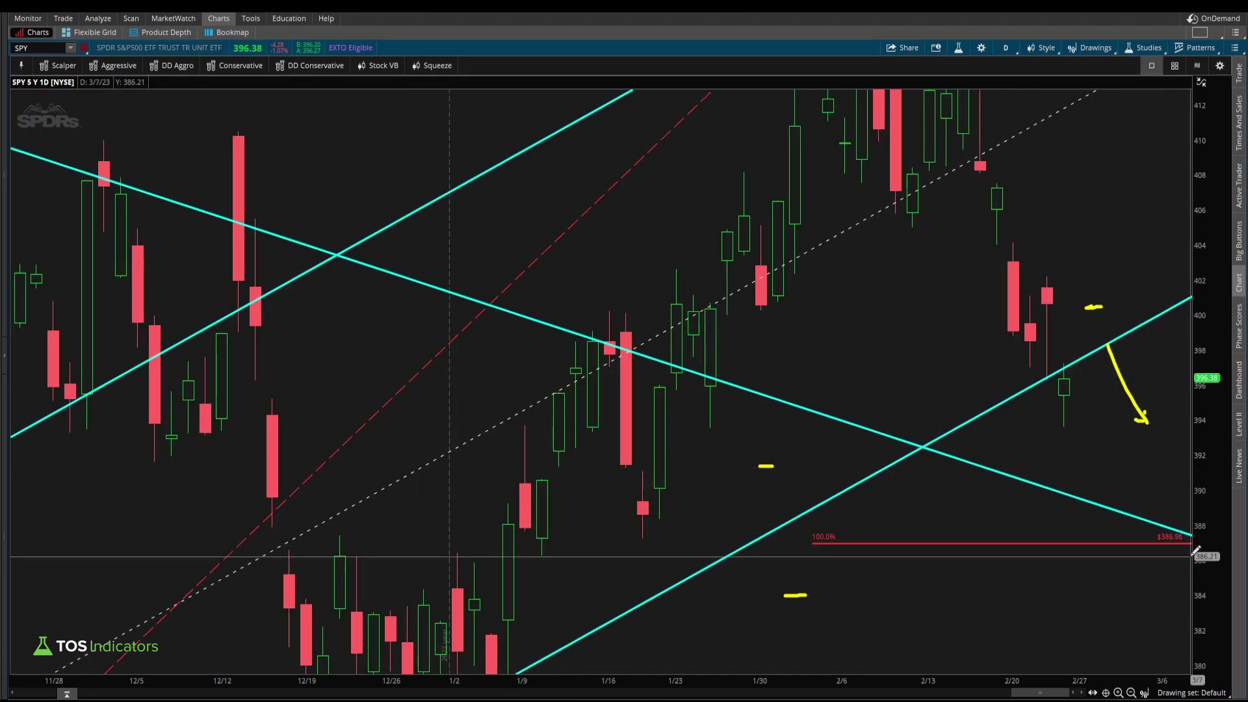
left_click(1133, 694)
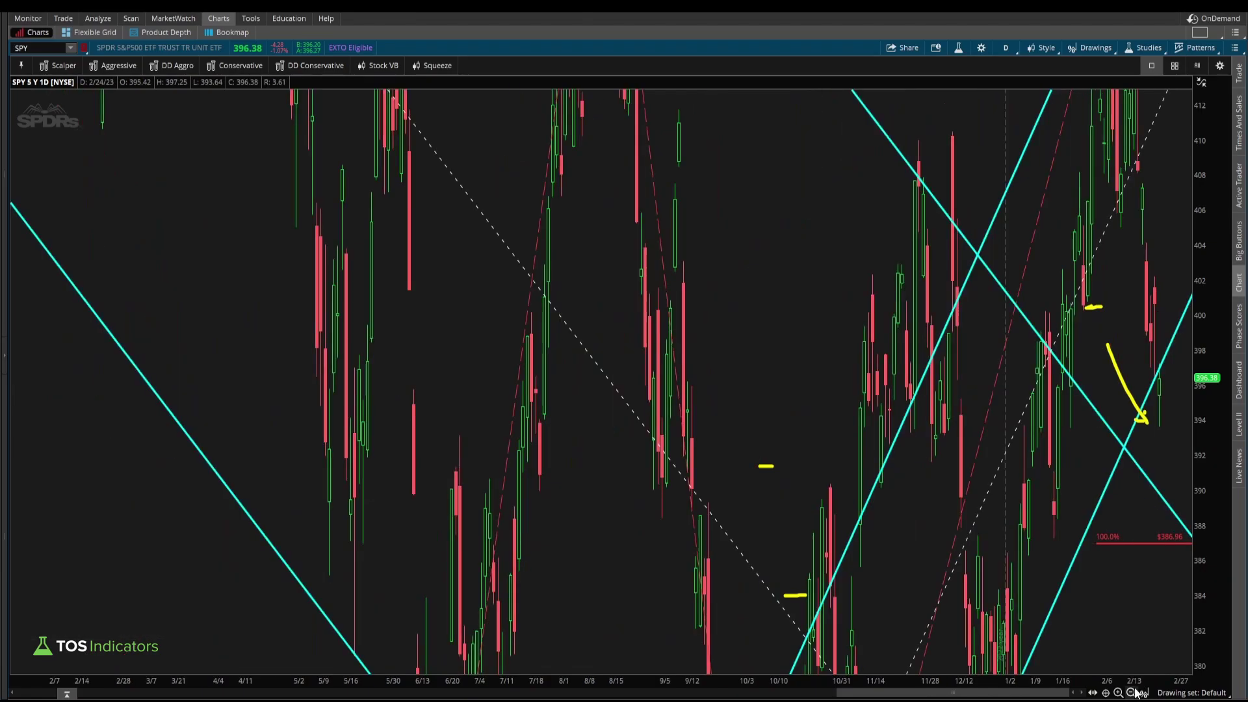
Step: Measure the early-October 2022 decline with a temporary trendline, and project an equal drop of about 32 points from the February 2023 high
left_click(1091, 47)
mouse_move(1162, 140)
left_click(1177, 162)
left_click_drag(751, 503, 780, 649)
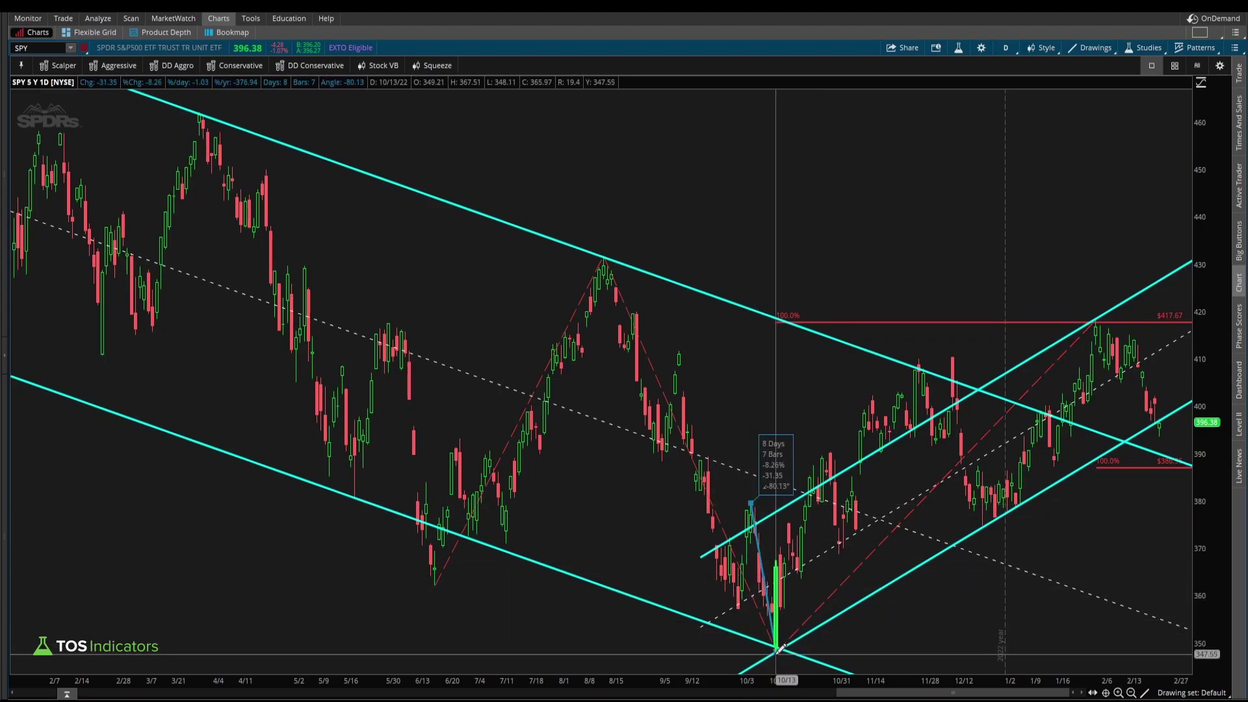
left_click(777, 651)
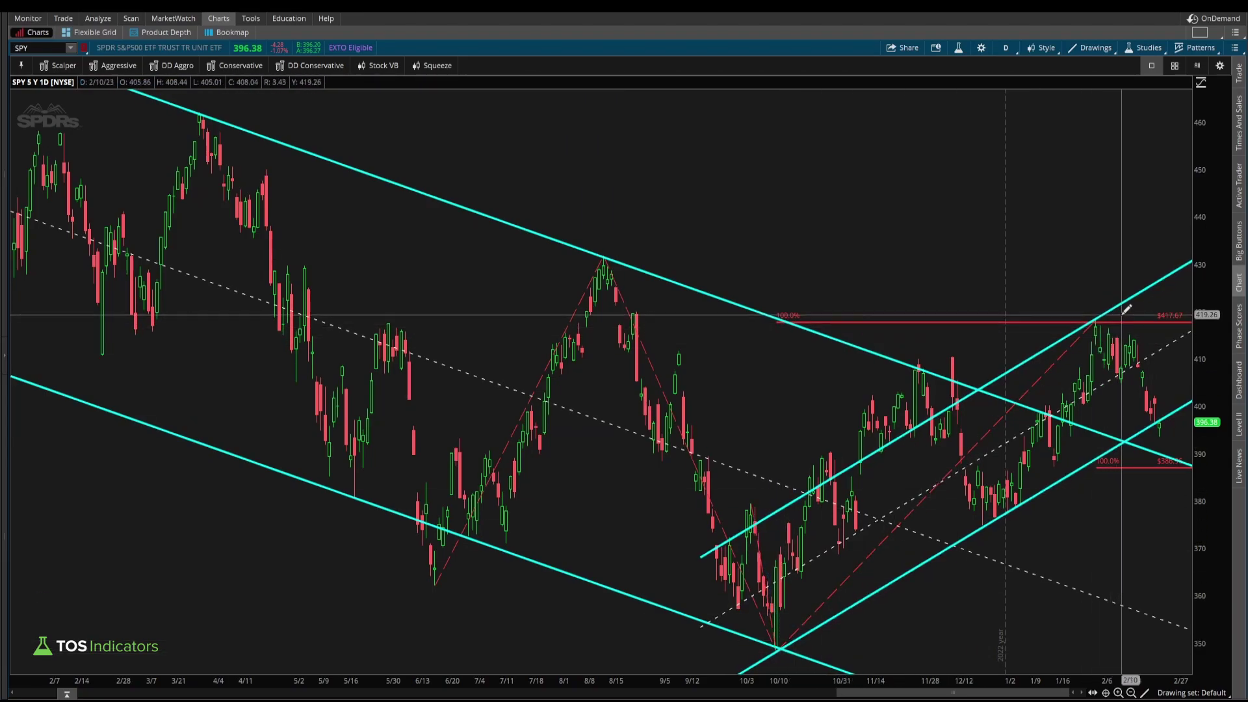
left_click_drag(1097, 319, 1150, 462)
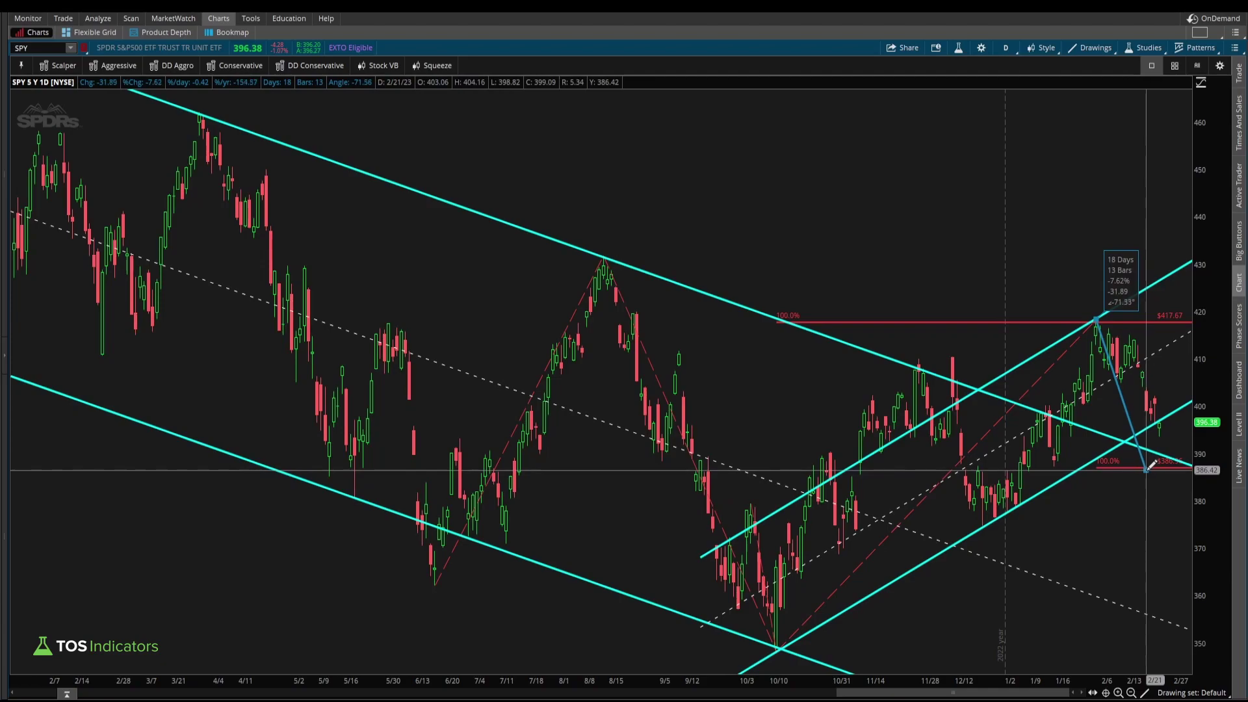
left_click(1149, 468)
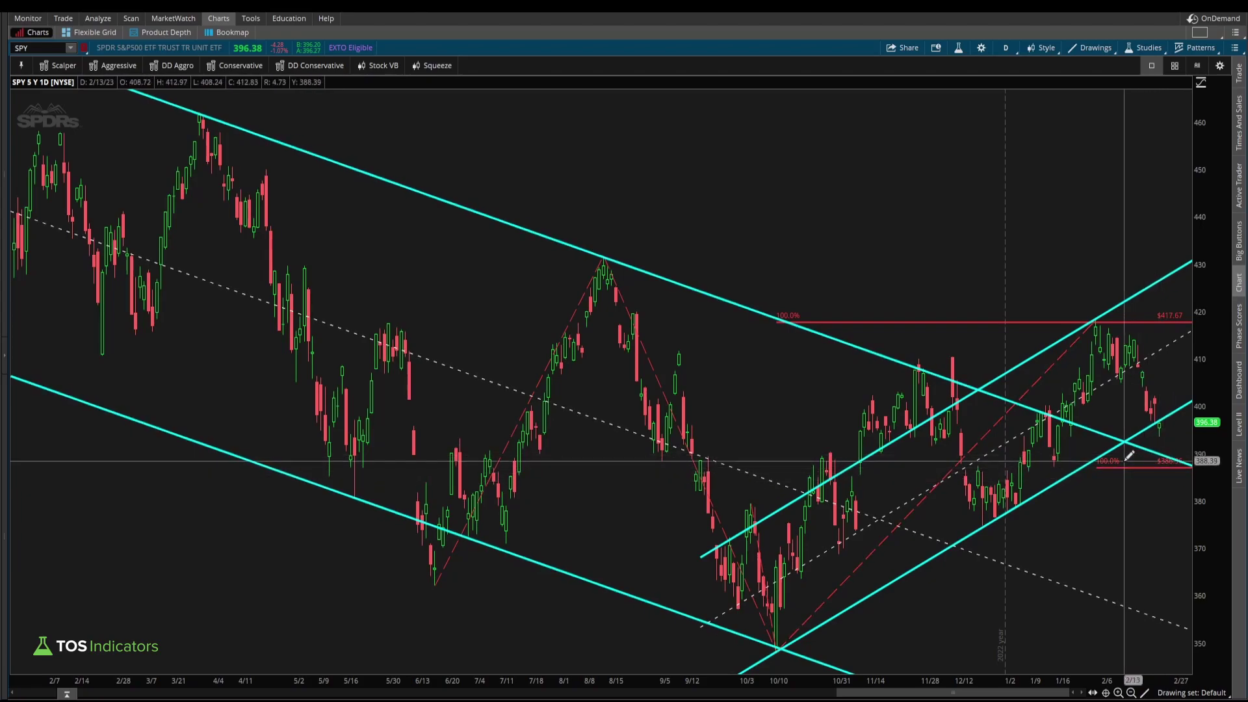
Step: Draw a 100% Fibonacci extension of the early-November 2022 pullback down to the 11/3/22 low, projected from the February 2023 high
left_click(1096, 47)
left_click(1053, 136)
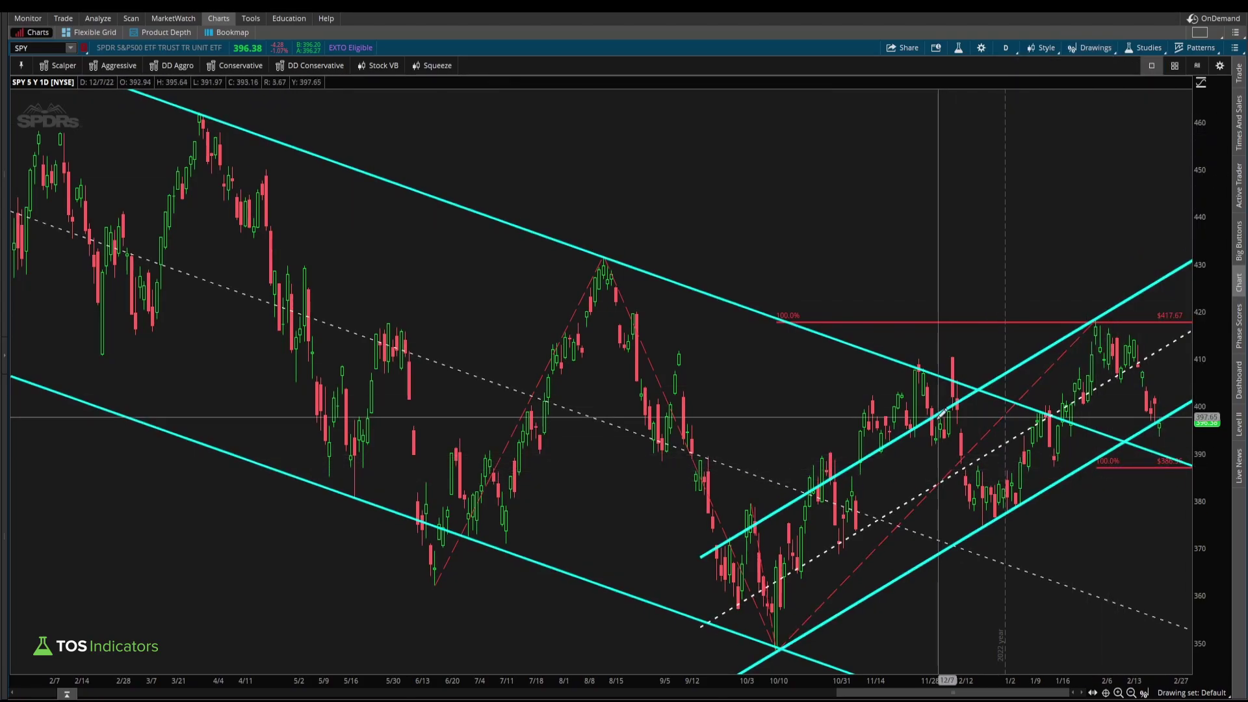
left_click(831, 452)
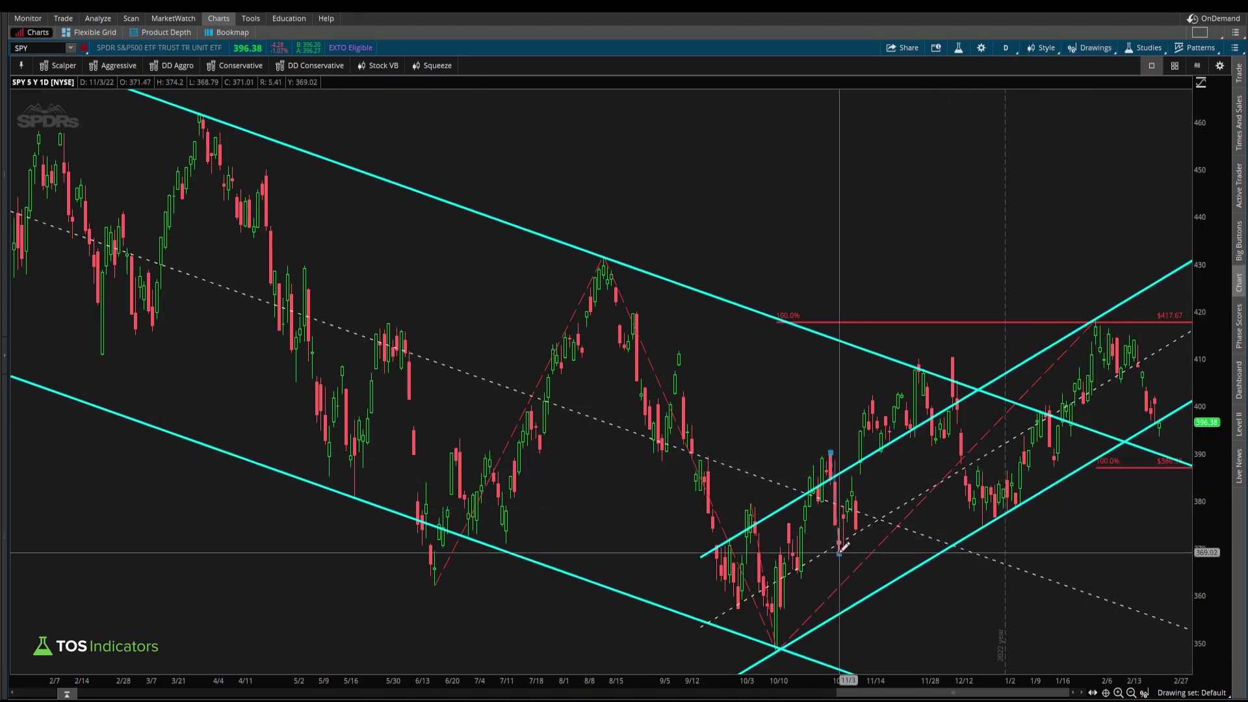
left_click(1097, 320)
Step: Add 100% Fibonacci extensions of the early-December and mid-December 2022 pullbacks, both projected down from the February 2023 high
left_click_drag(920, 358, 932, 446)
left_click(1099, 316)
mouse_move(953, 356)
left_mouse_down()
mouse_move(1002, 521)
mouse_move(982, 525)
left_mouse_up()
left_click(1098, 318)
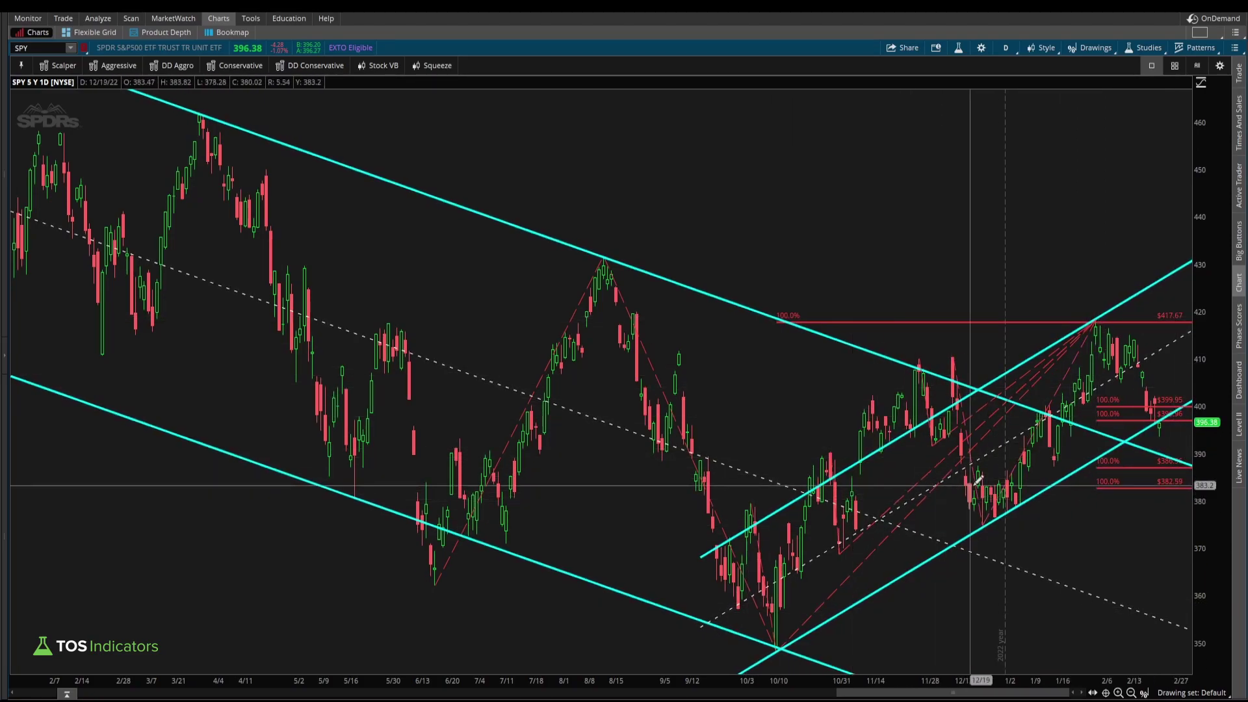
Step: Mark the upper pair of downside extension targets as zone 1 and the lower pair as zone 2
left_click_drag(825, 558, 1193, 570)
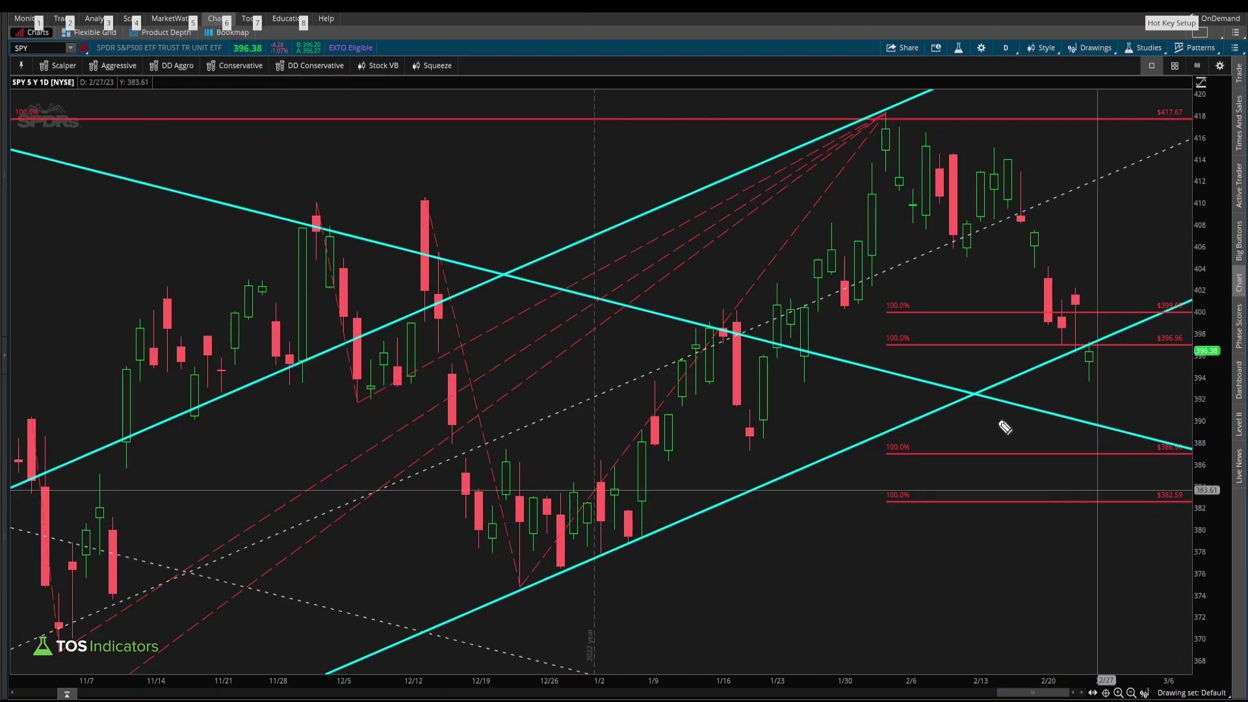
mouse_move(888, 310)
left_mouse_down()
mouse_move(872, 322)
mouse_move(889, 338)
left_mouse_up()
mouse_move(891, 455)
left_mouse_down()
mouse_move(879, 474)
mouse_move(892, 501)
left_mouse_up()
left_click_drag(923, 314, 924, 328)
left_click_drag(926, 470, 942, 483)
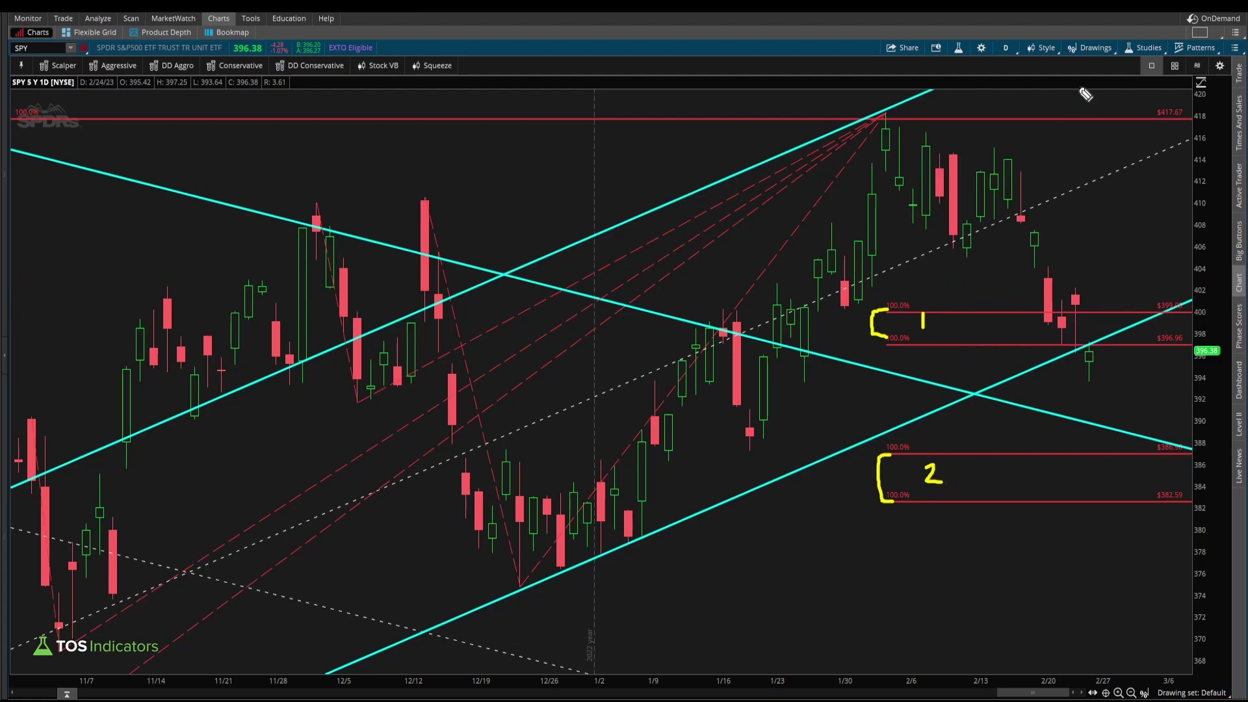
Step: Measure the drop from the February 2023 high to the 396.96 target in zone 1 with a temporary trendline
left_click(1092, 47)
mouse_move(1104, 146)
left_click(1178, 163)
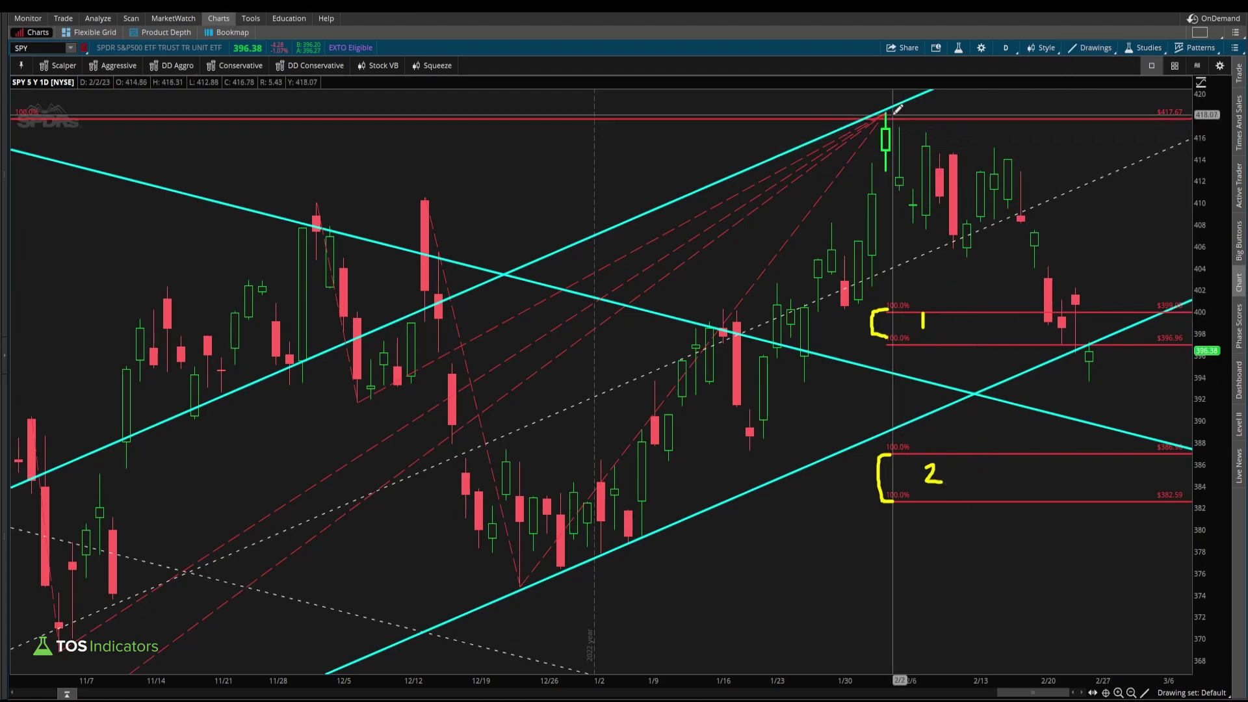
left_click(885, 112)
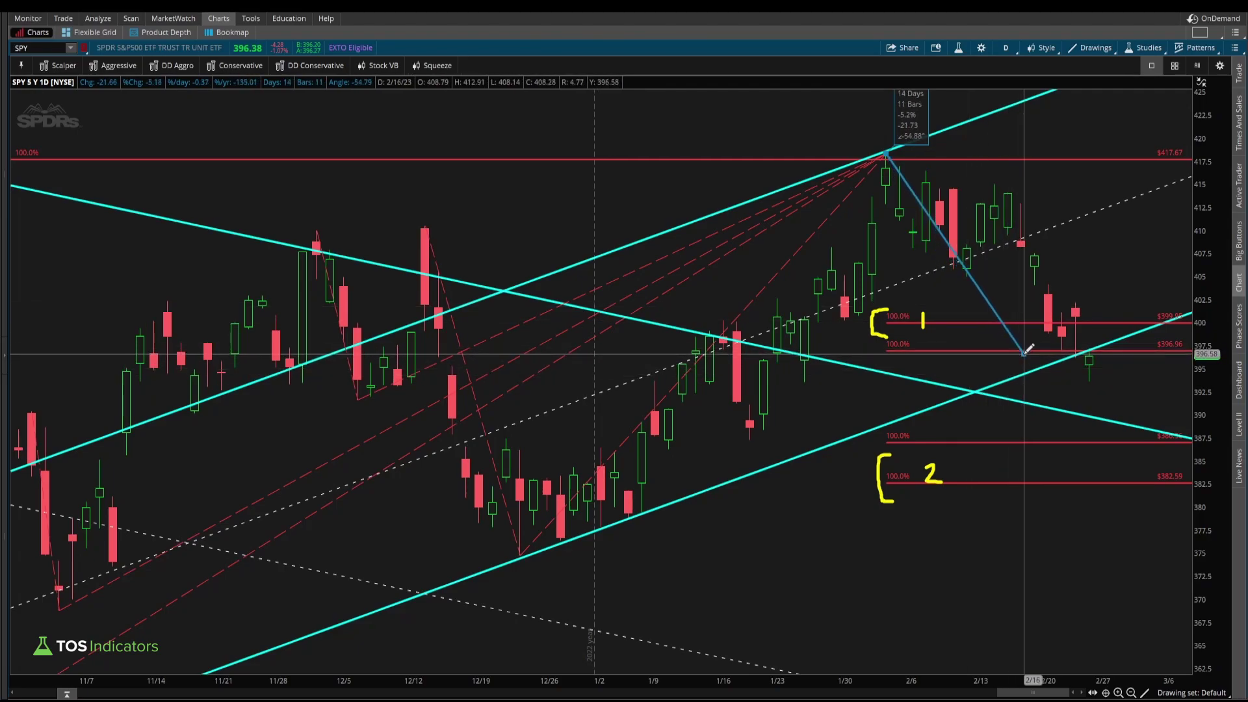
key("Escape")
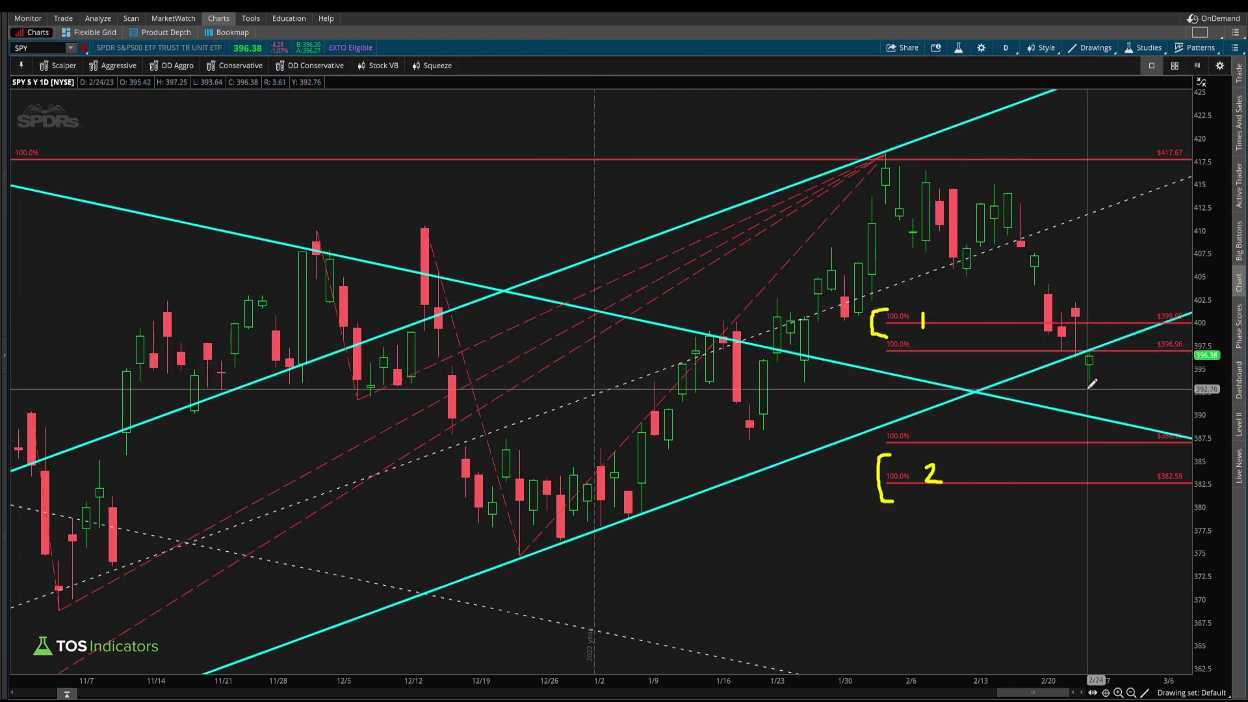
Step: Examine the latest candle against the first target zone and the lower edge of the rising channel for a possible bounce
left_click_drag(1082, 352, 1074, 385)
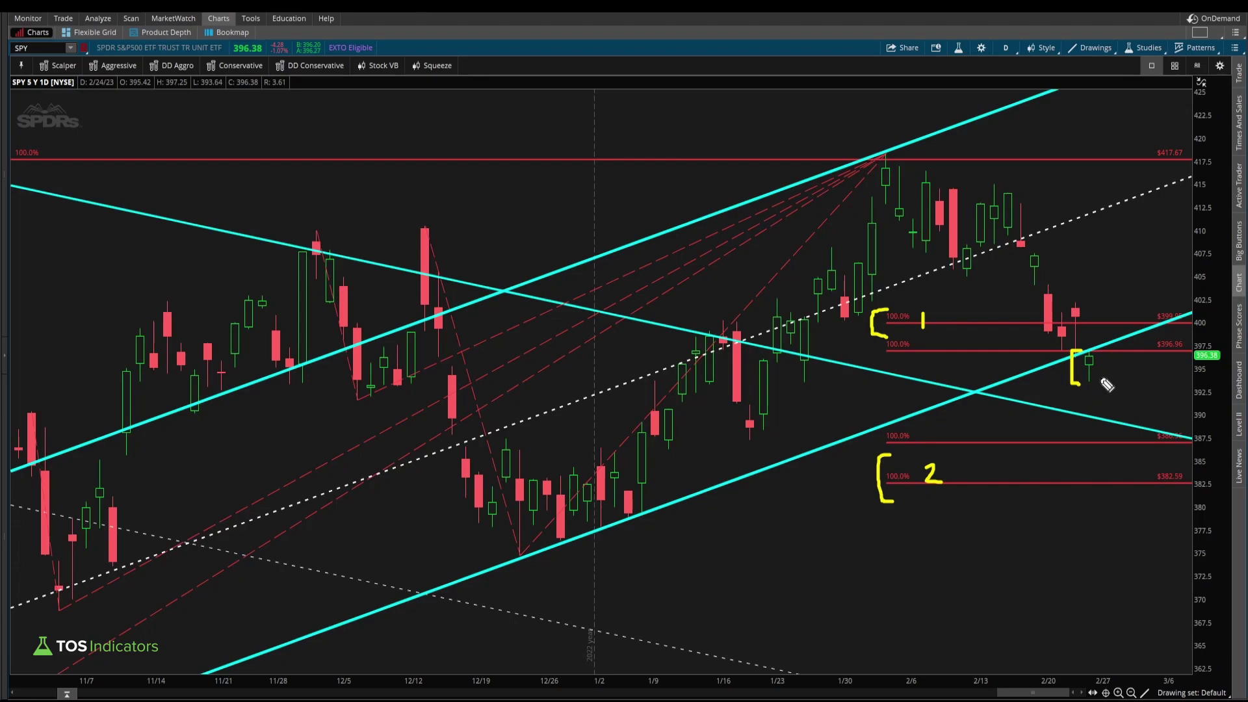
left_click_drag(1099, 378, 1104, 355)
key("e")
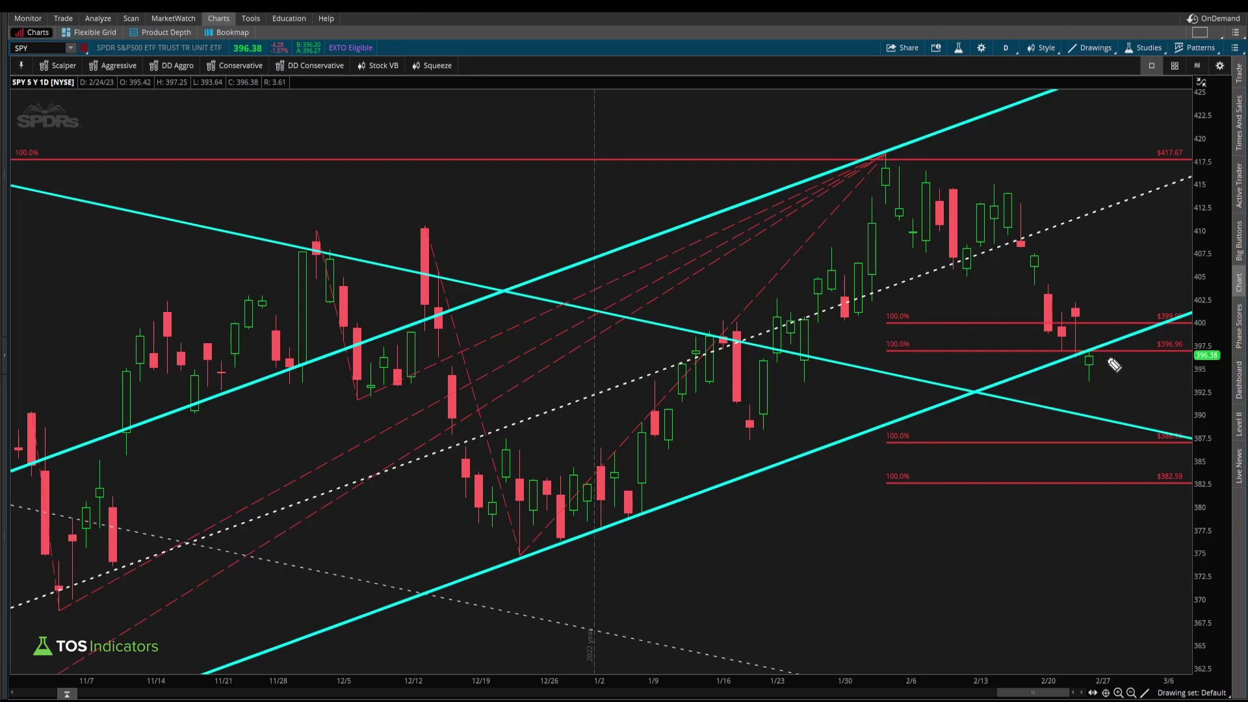
left_click_drag(1105, 365, 1122, 323)
left_click_drag(1061, 212, 1133, 224)
key("Escape")
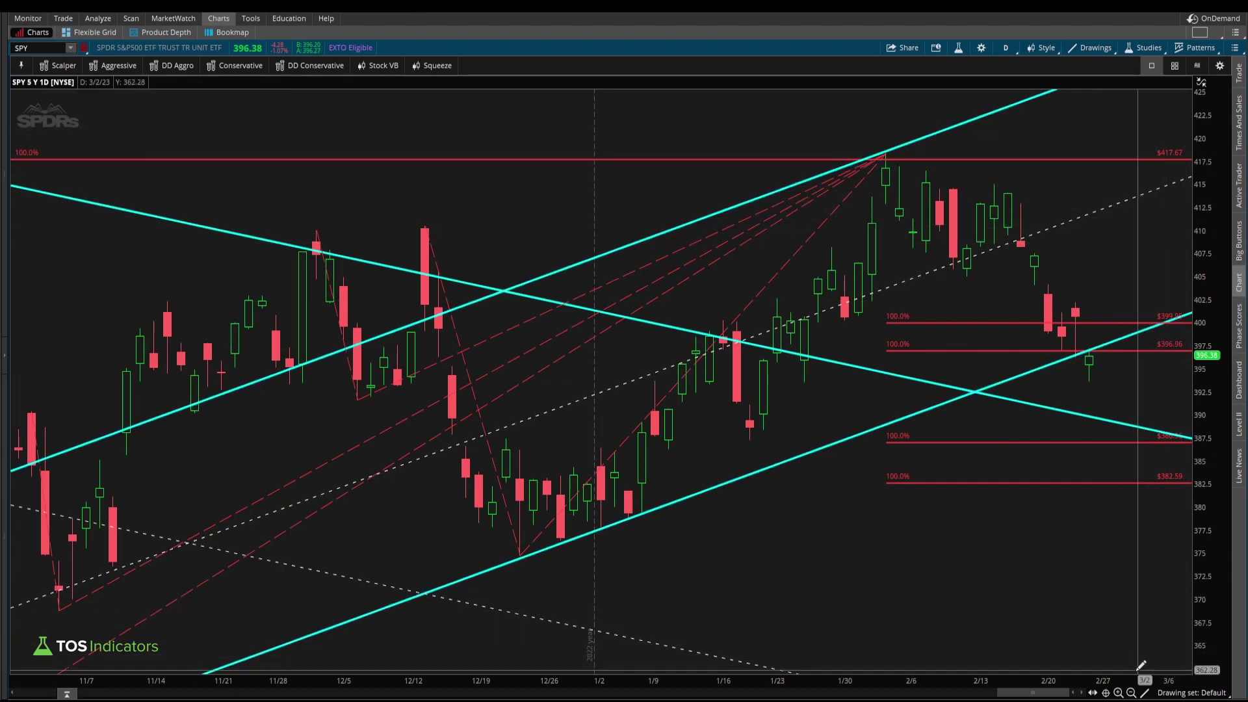
Step: Examine the upside path toward the 417.67 target and compare that level with the February 2023 high
mouse_move(1156, 169)
left_mouse_down()
mouse_move(1191, 168)
mouse_move(1183, 127)
mouse_move(1152, 133)
mouse_move(1150, 167)
left_mouse_up()
key("ctrl+z")
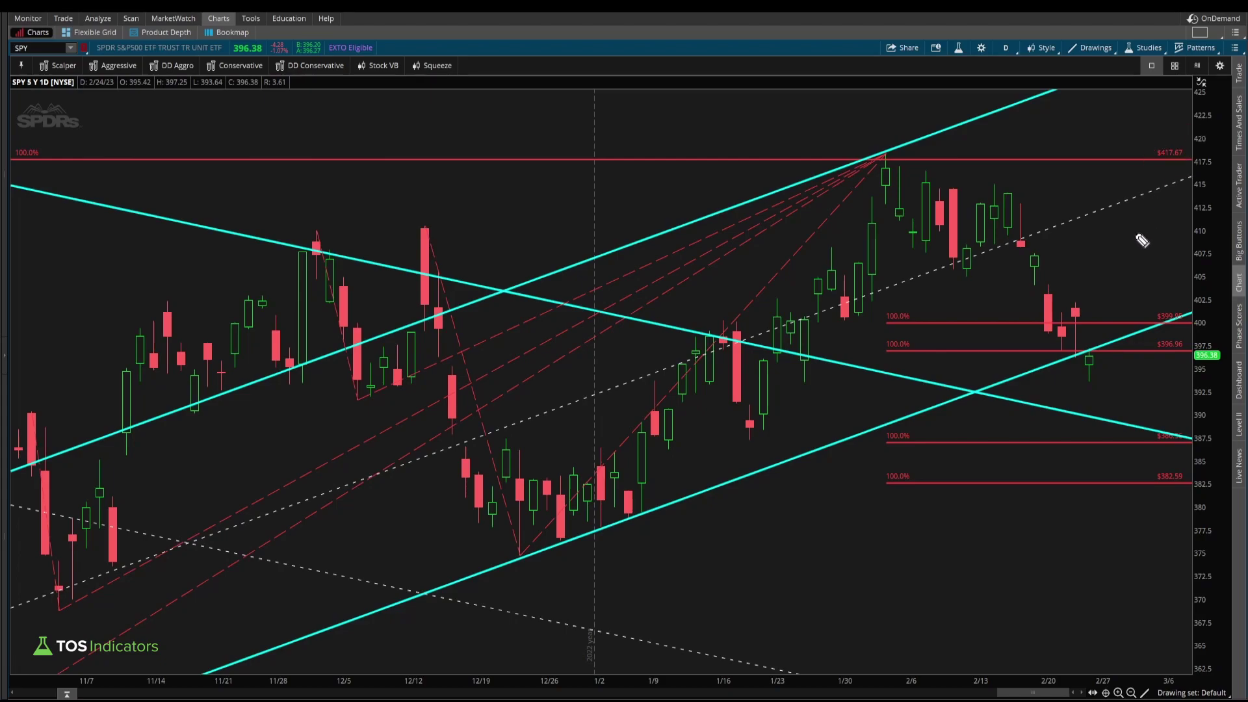
mouse_move(1121, 236)
left_mouse_down()
mouse_move(1136, 236)
mouse_move(1156, 171)
left_mouse_up()
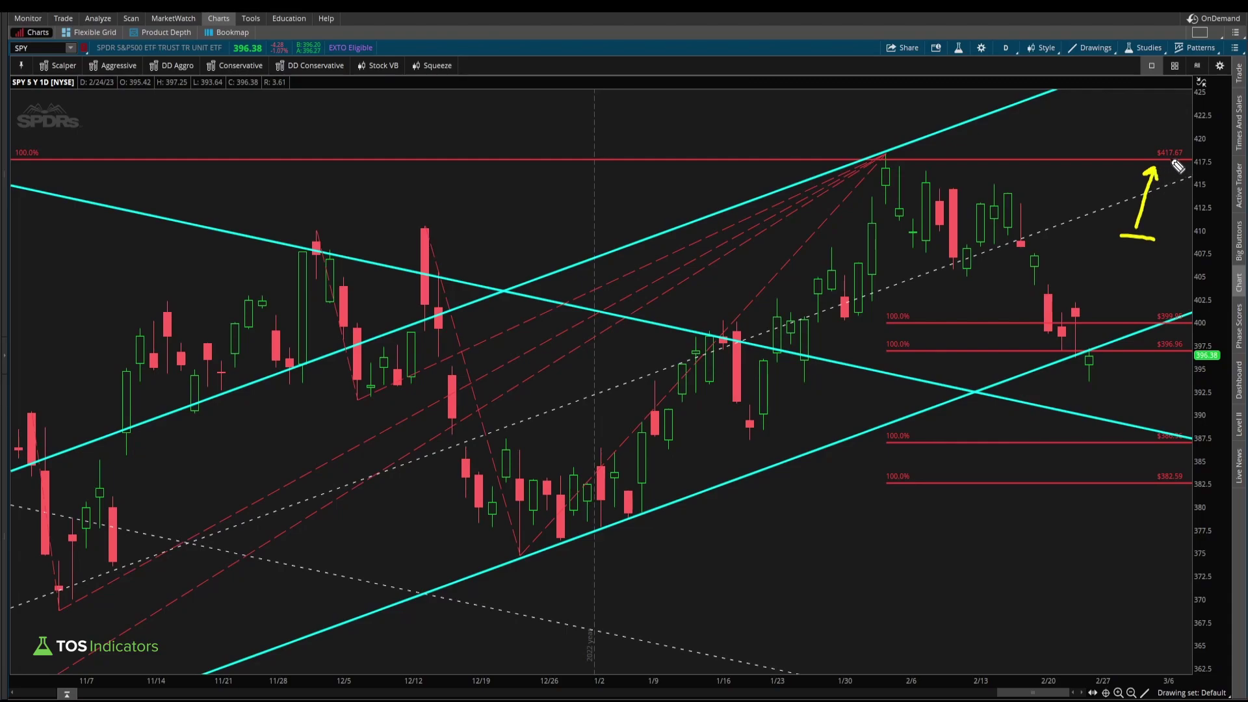
left_click_drag(1159, 161, 1186, 164)
key("ctrl+shift+6")
left_click_drag(870, 160, 919, 160)
mouse_move(1110, 163)
left_mouse_down()
mouse_move(1159, 174)
mouse_move(1195, 152)
left_mouse_up()
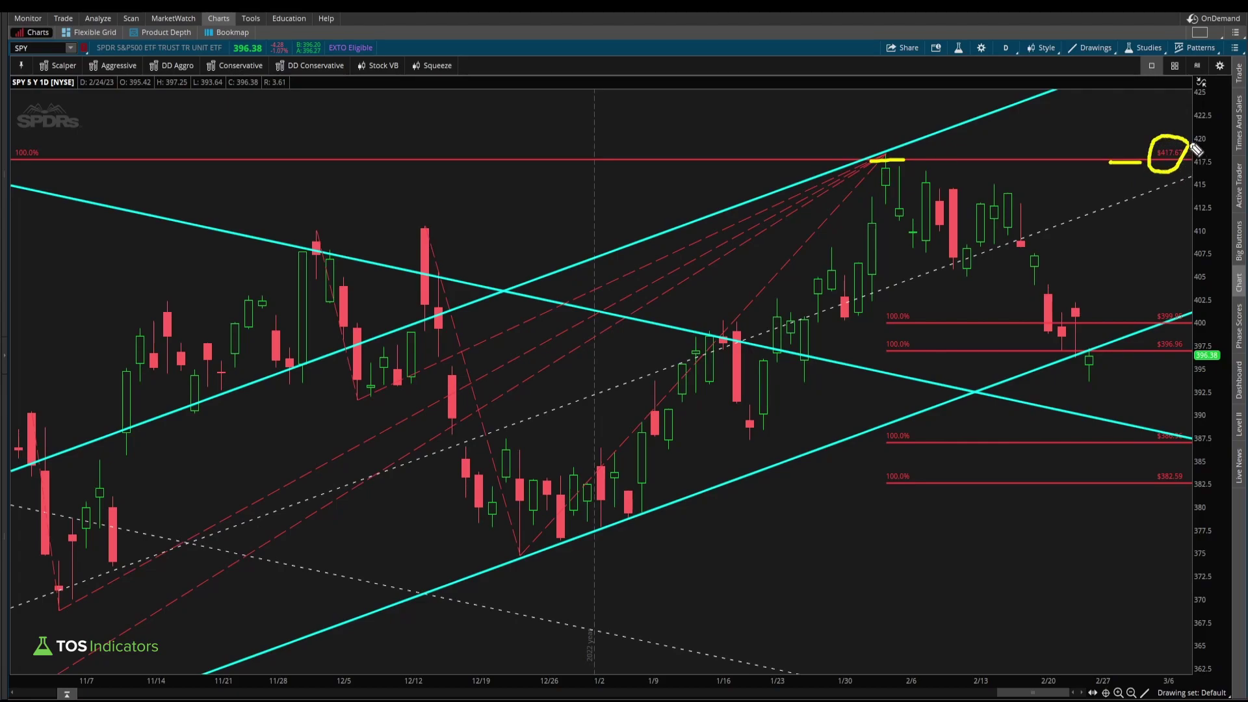
left_click_drag(1195, 98, 1177, 123)
key("ctrl+shift+7")
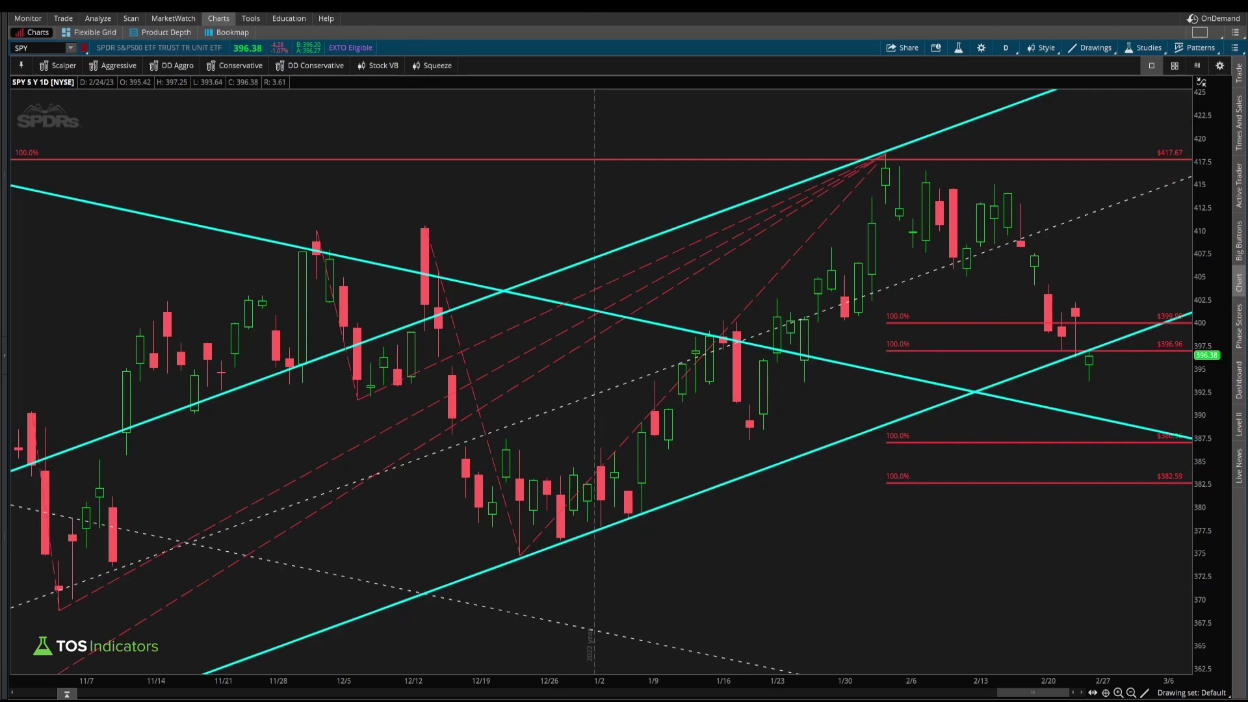
Step: Sketch the possible upward bounce and downward break from the latest candle at the rising channel's lower line, clearing both marks
left_click(1132, 693)
left_click(1132, 694)
left_click(1132, 694)
double_click(1217, 380)
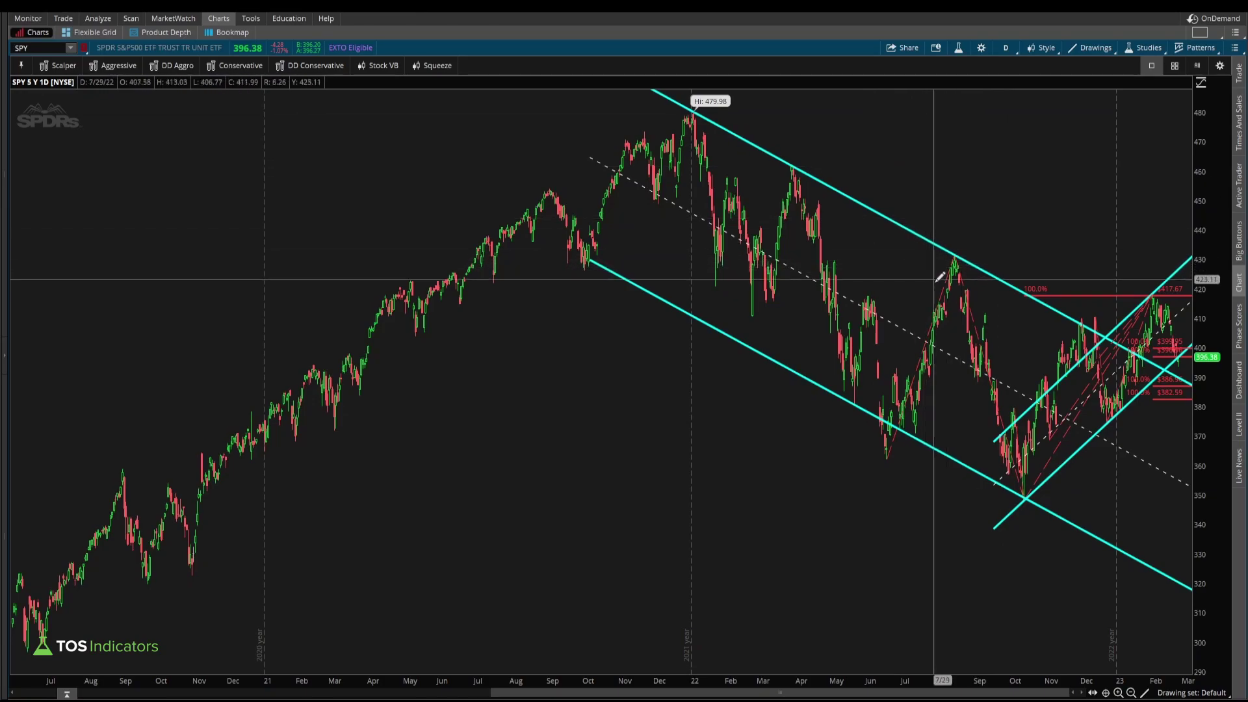
left_click_drag(1067, 366, 1246, 377)
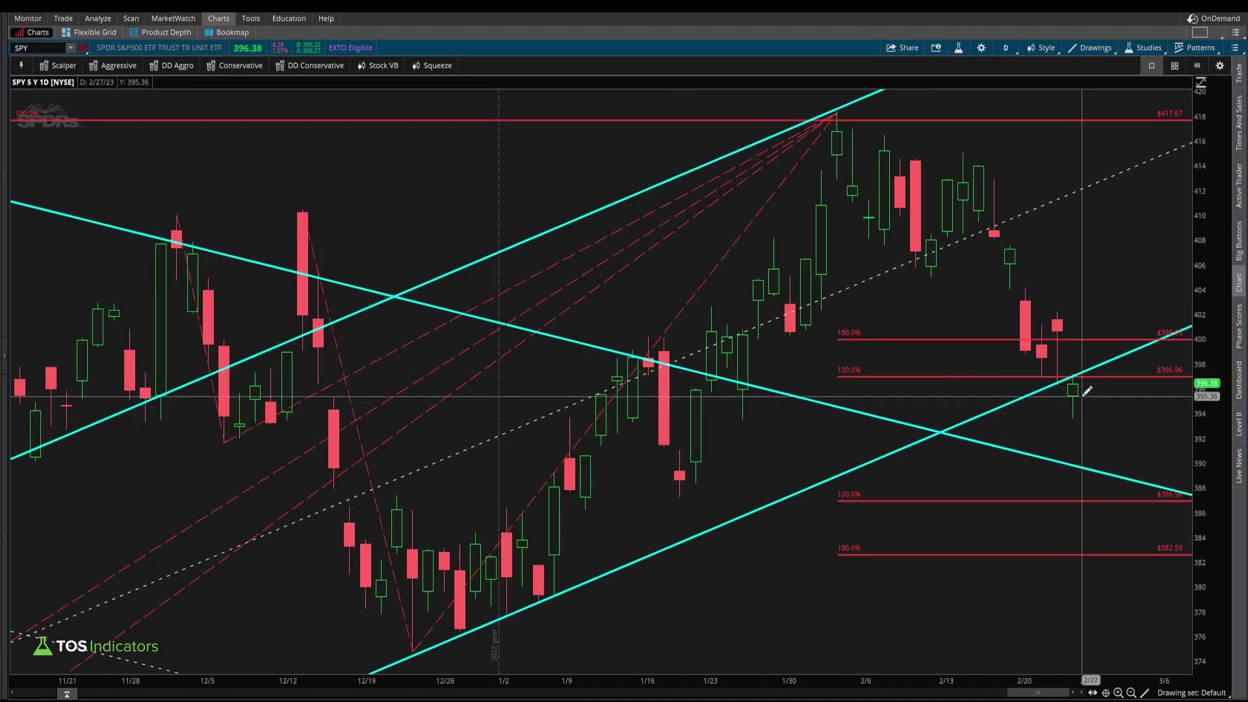
left_click_drag(1086, 401, 1103, 359)
left_click_drag(1084, 410, 1101, 483)
key("Escape")
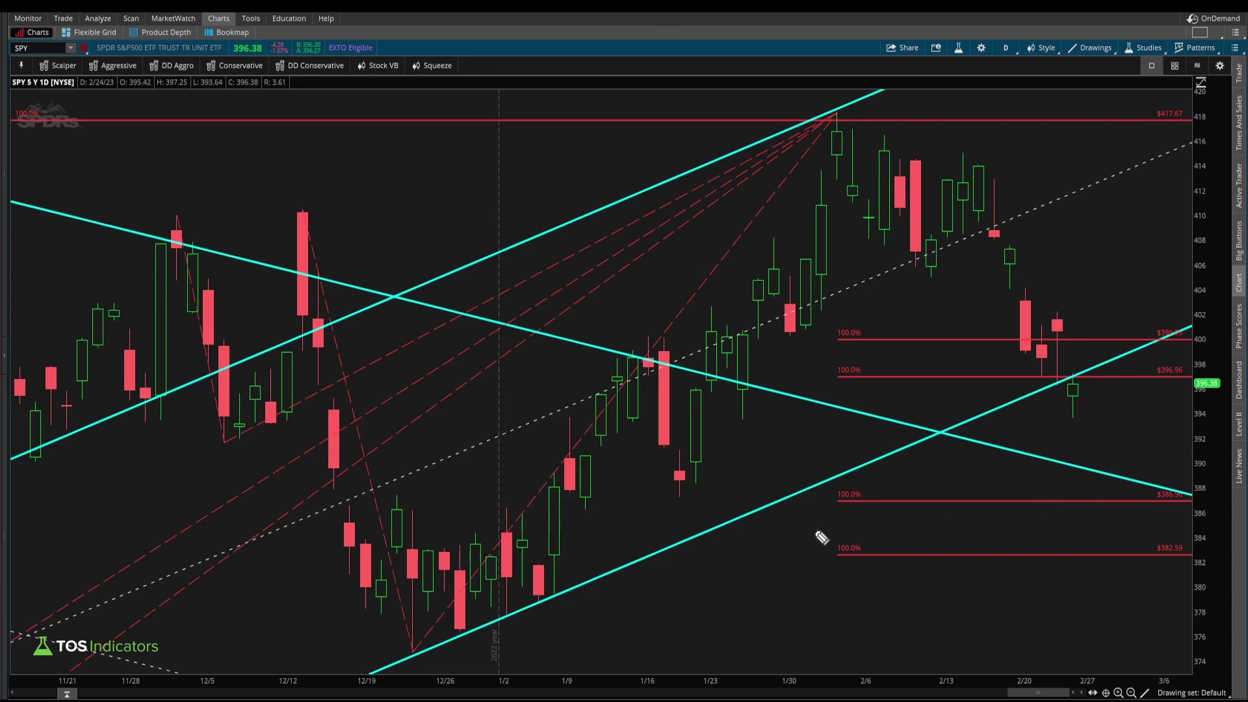
Step: Bracket the lower pair of downside targets as the second zone, underline the 382.59 level, and clear the marks
mouse_move(834, 497)
left_mouse_down()
mouse_move(814, 502)
mouse_move(847, 561)
left_mouse_up()
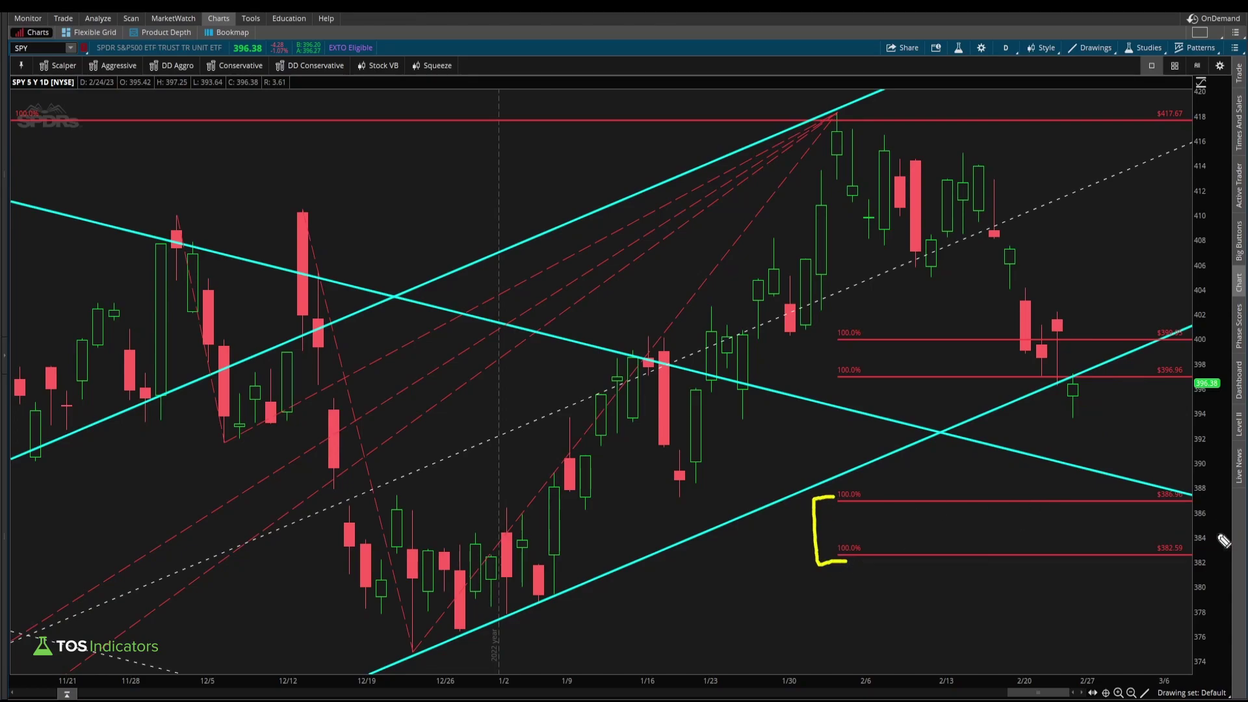
left_click_drag(1156, 561, 1183, 564)
key("Escape")
Step: Circle the second target zone, mark the December 2022 low with a horizontal line, and point an arrow at the first zone, clearing the marks
left_click(1131, 693)
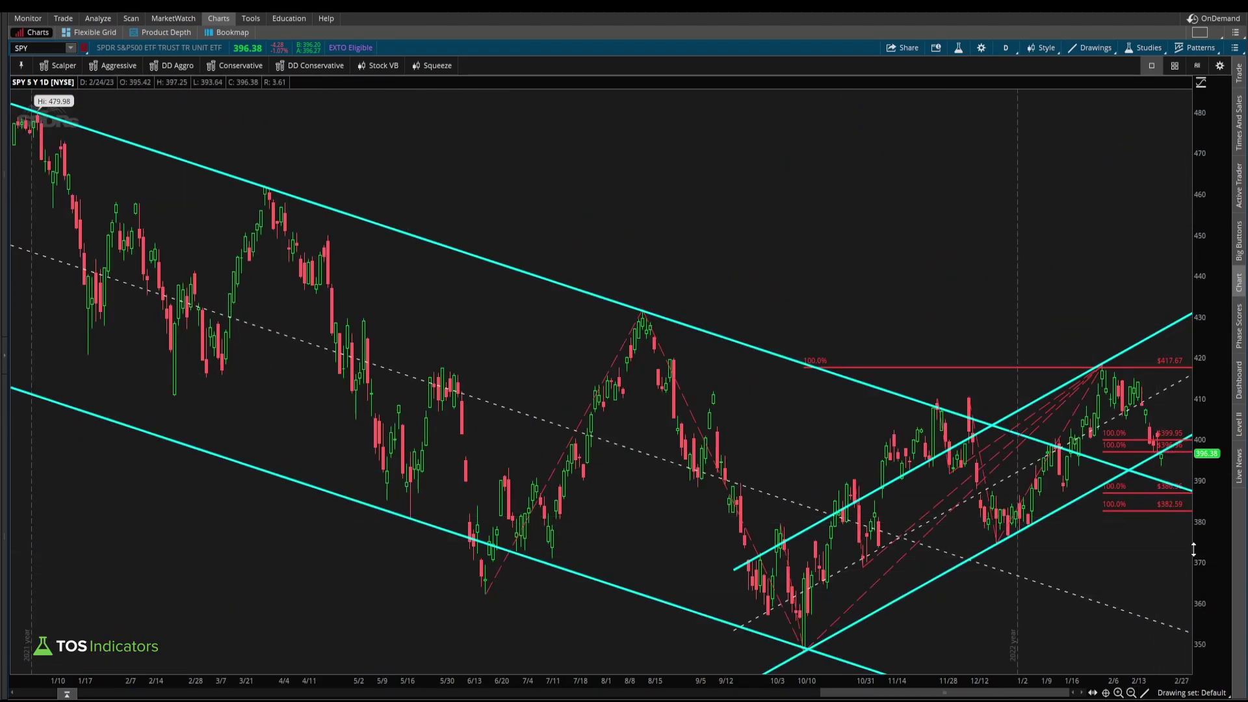
left_click(1131, 693)
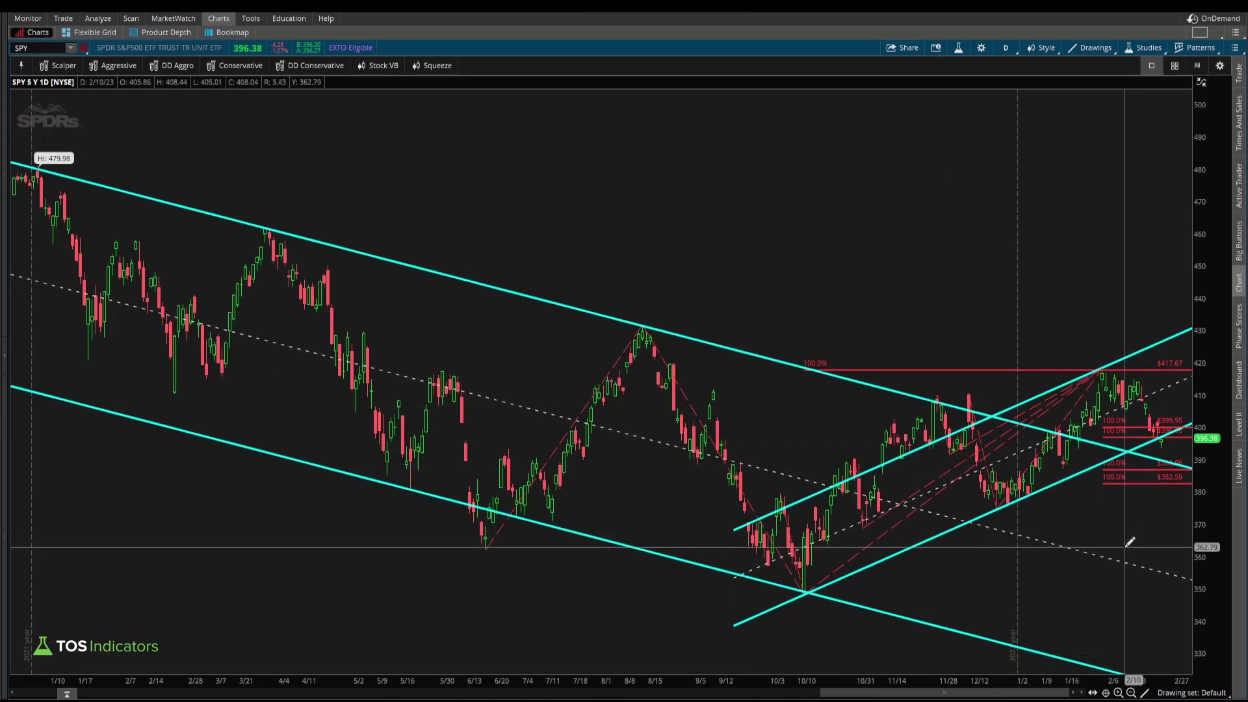
key("ctrl+shift+3")
mouse_move(1145, 489)
left_mouse_down()
mouse_move(1196, 494)
mouse_move(1194, 456)
mouse_move(1148, 472)
mouse_move(1149, 492)
left_mouse_up()
left_click_drag(978, 513, 1196, 517)
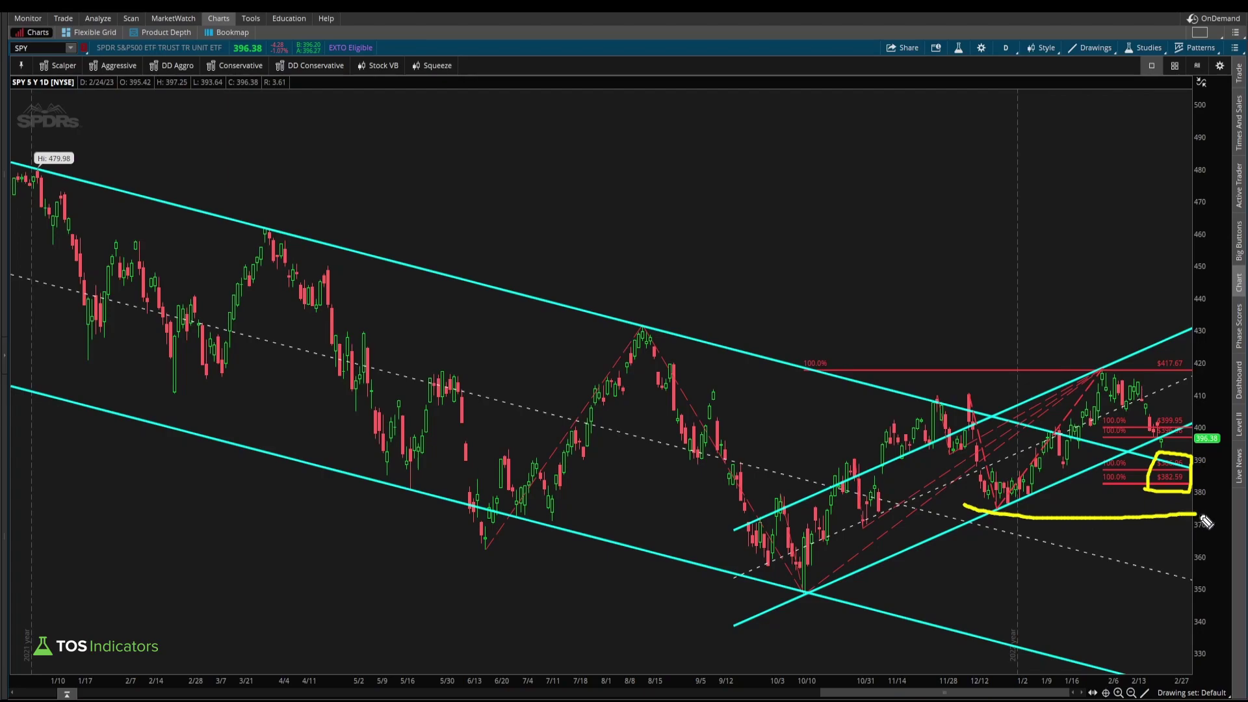
left_click_drag(991, 511, 1190, 506)
mouse_move(1113, 453)
left_mouse_down()
mouse_move(1155, 436)
mouse_move(1156, 459)
left_mouse_up()
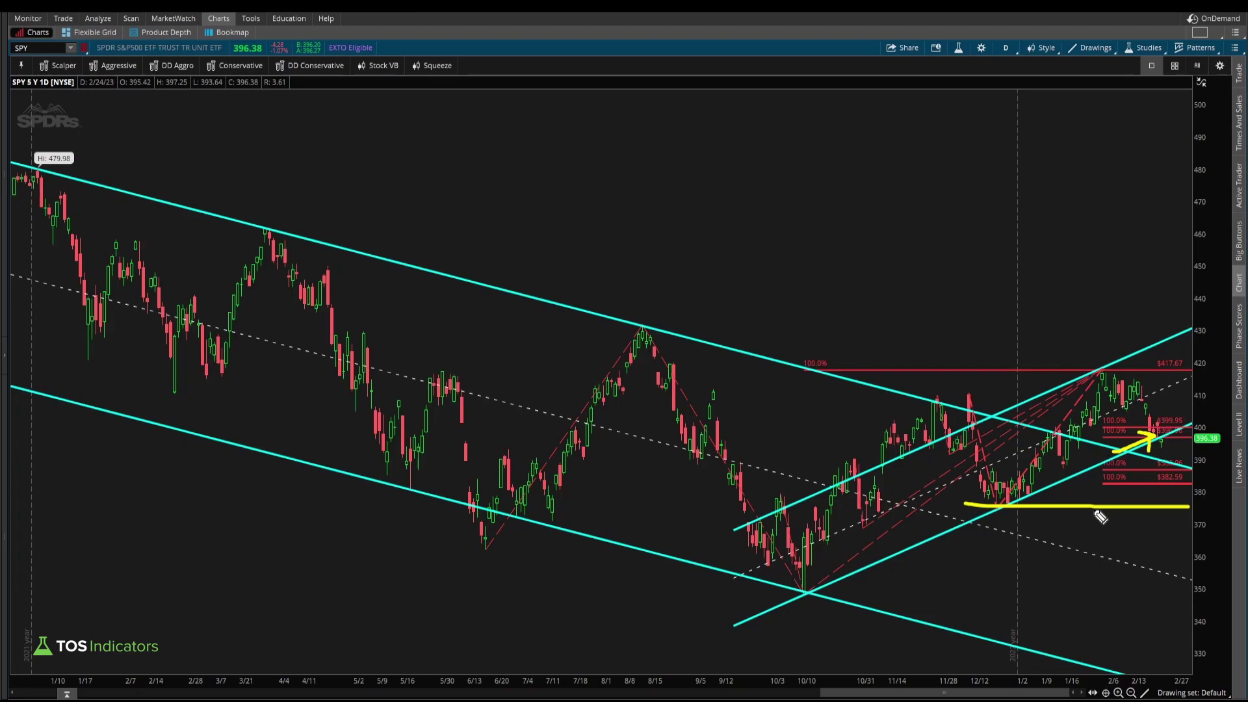
key("e")
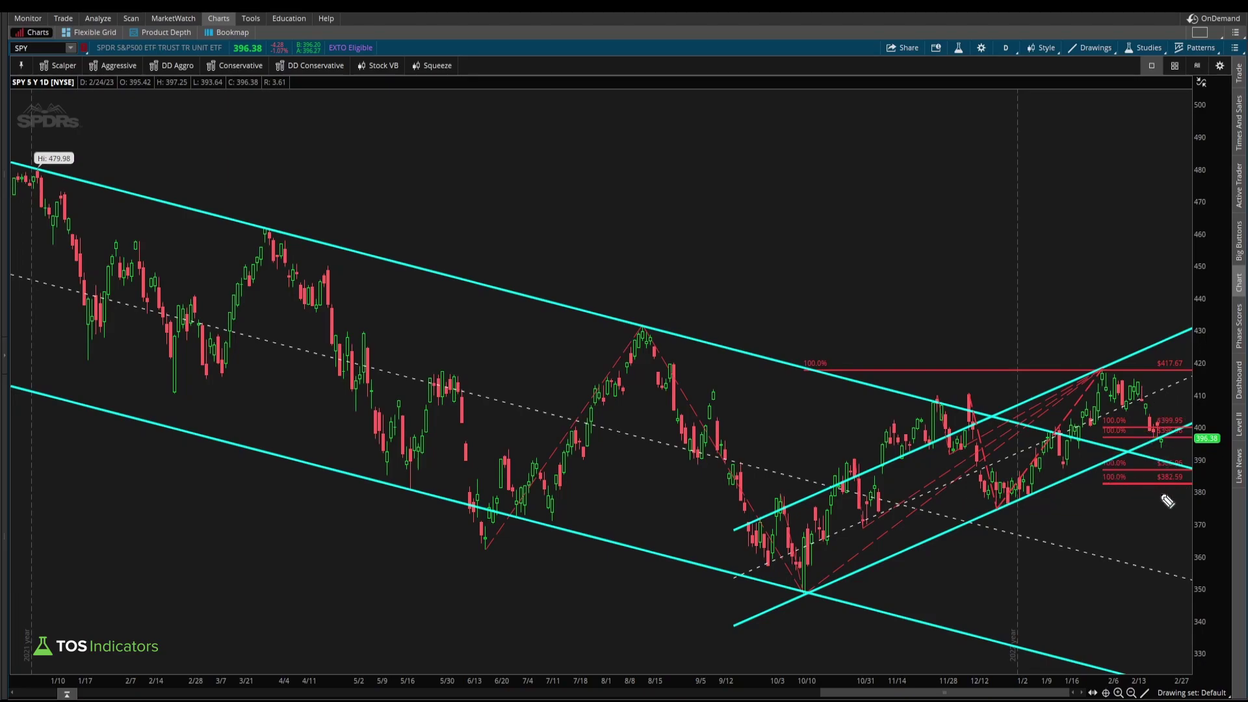
Step: Sketch the decline from the February 2023 high and from the latest candles into the second target zone, erasing each mark
left_click_drag(1162, 500, 1164, 488)
left_click_drag(1114, 388, 1163, 502)
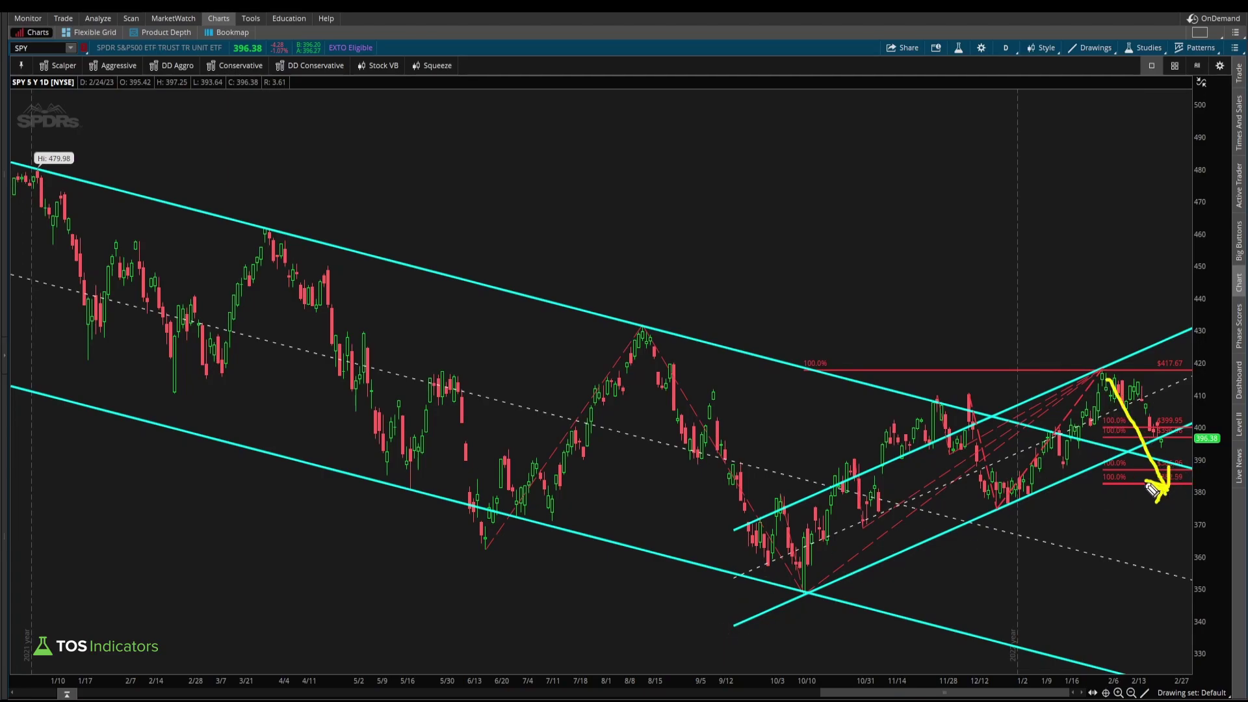
key("Delete")
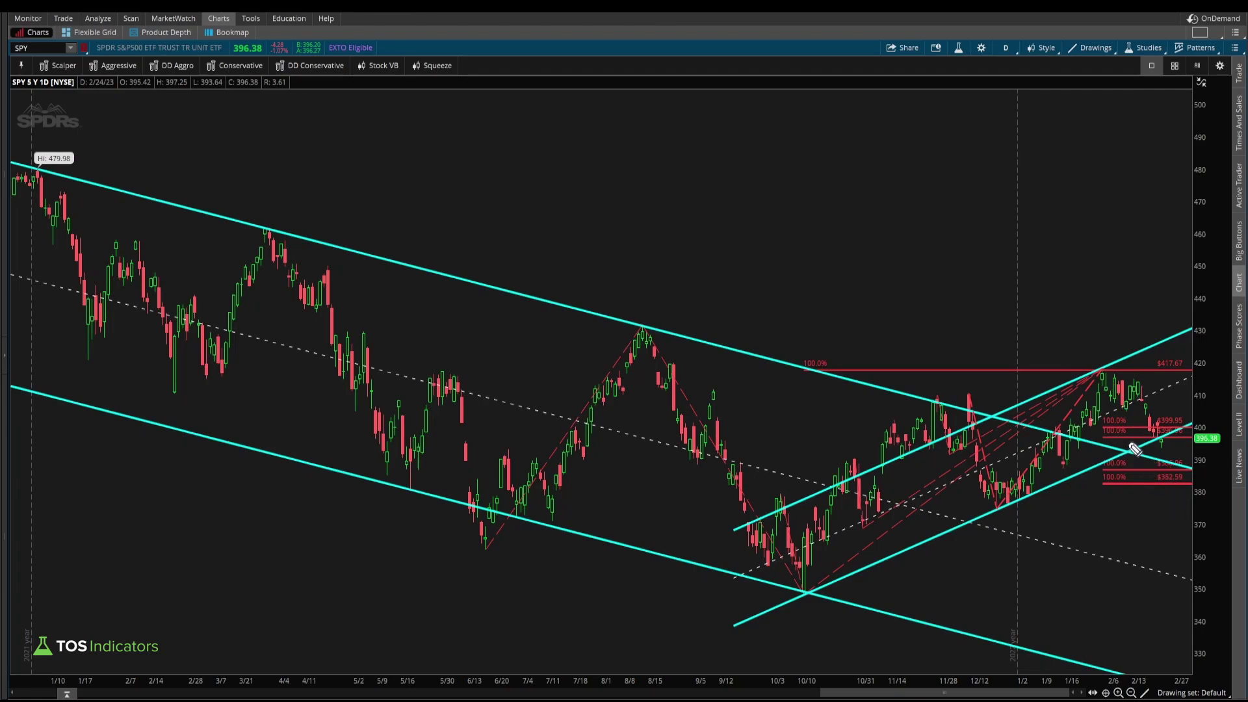
mouse_move(1145, 432)
left_mouse_down()
mouse_move(1162, 486)
mouse_move(1180, 478)
left_mouse_up()
key("e")
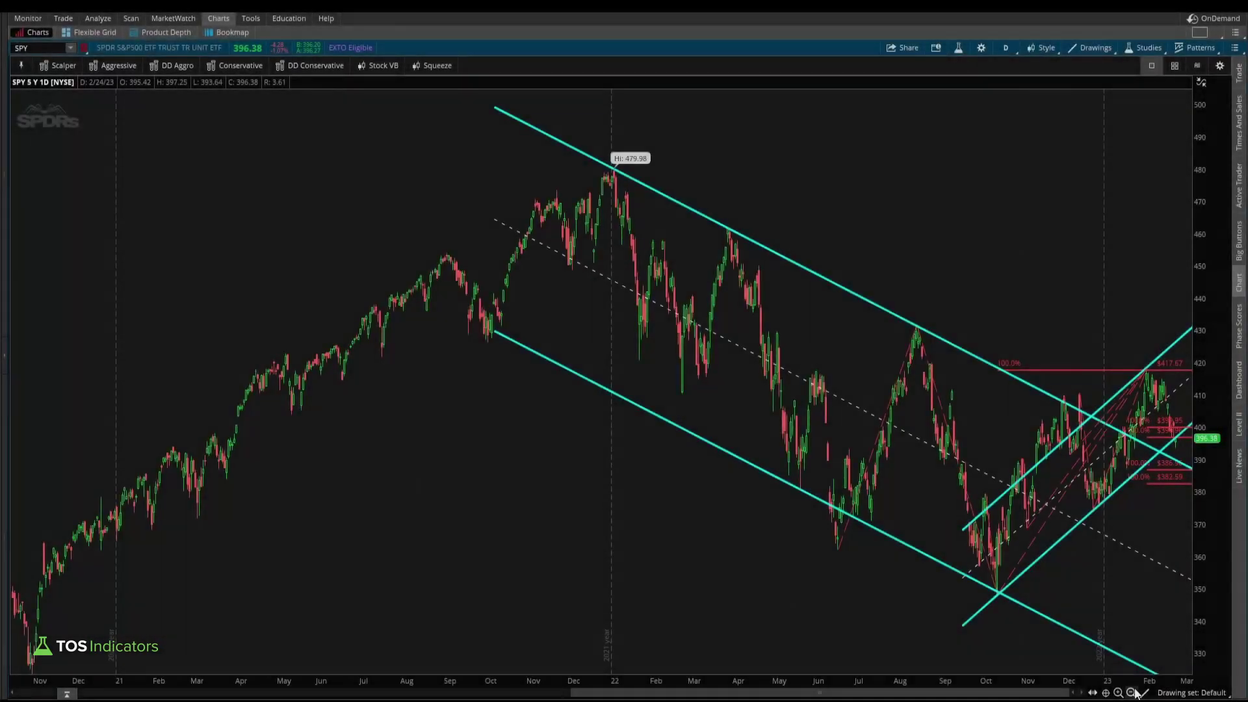
Step: Point arrows at the falling channel's upper line and the rising channel's lower line, and clear the marks
left_click_drag(1202, 553, 1202, 572)
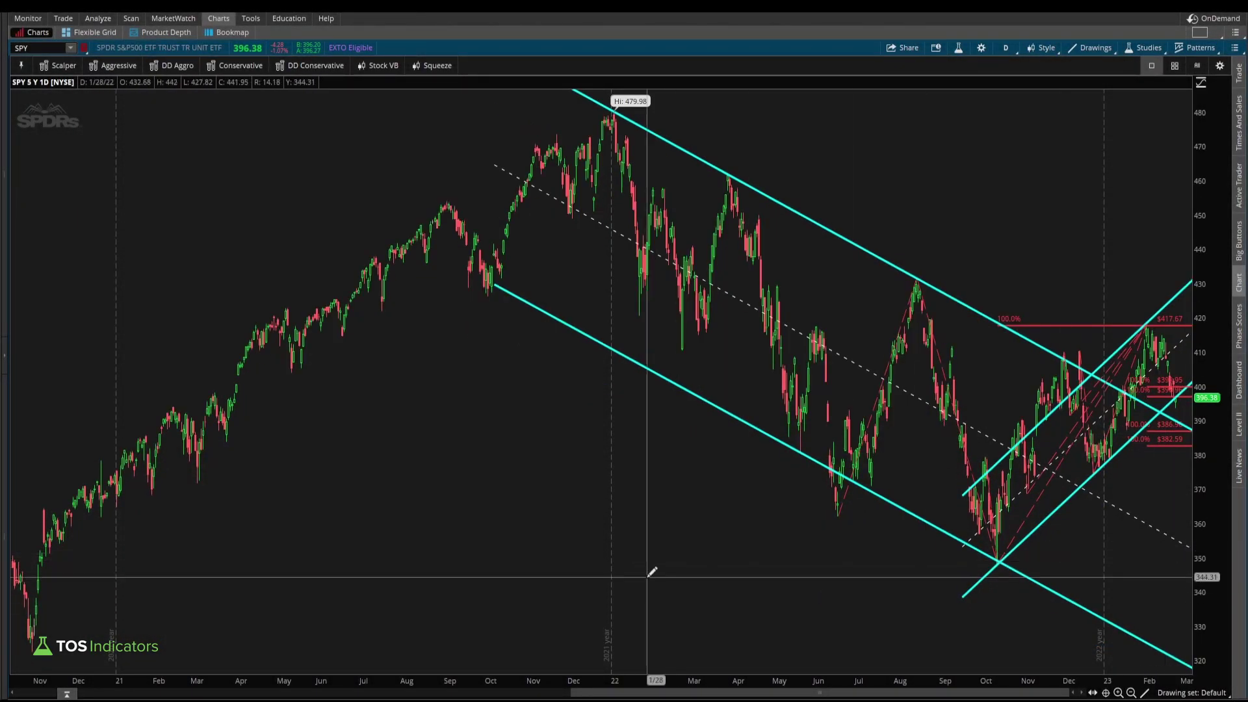
left_click(1080, 52)
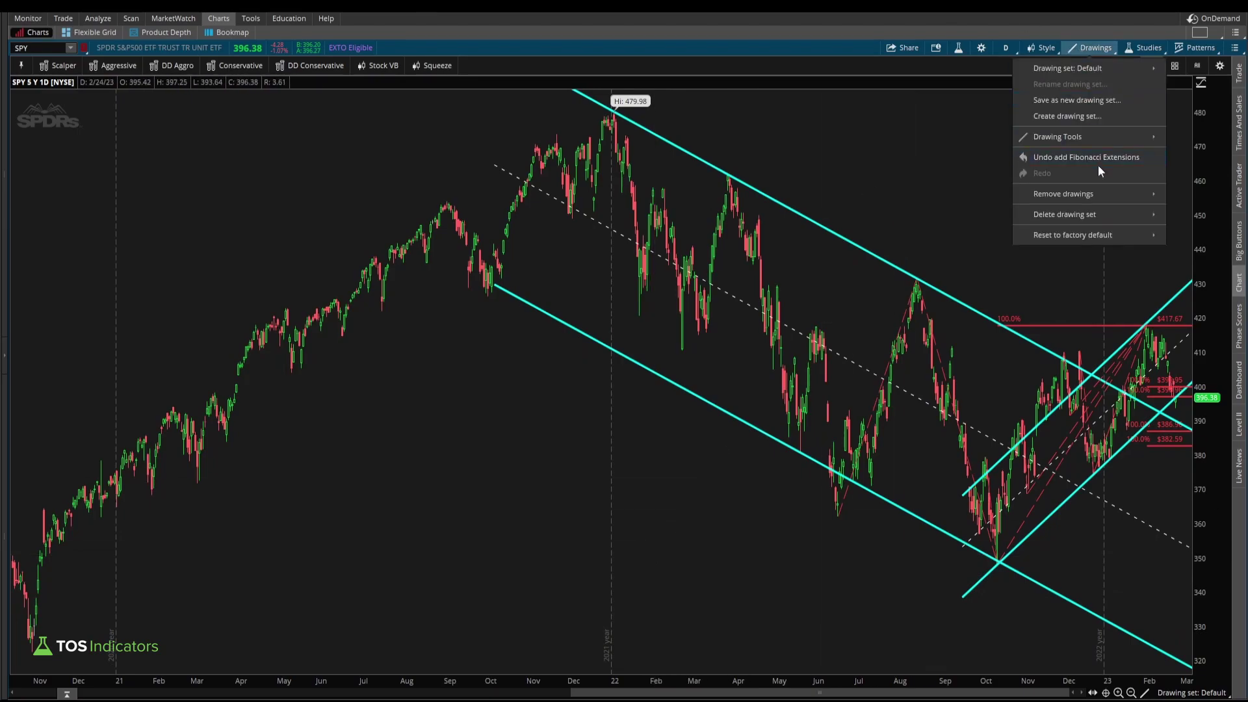
mouse_move(1160, 138)
left_click(949, 121)
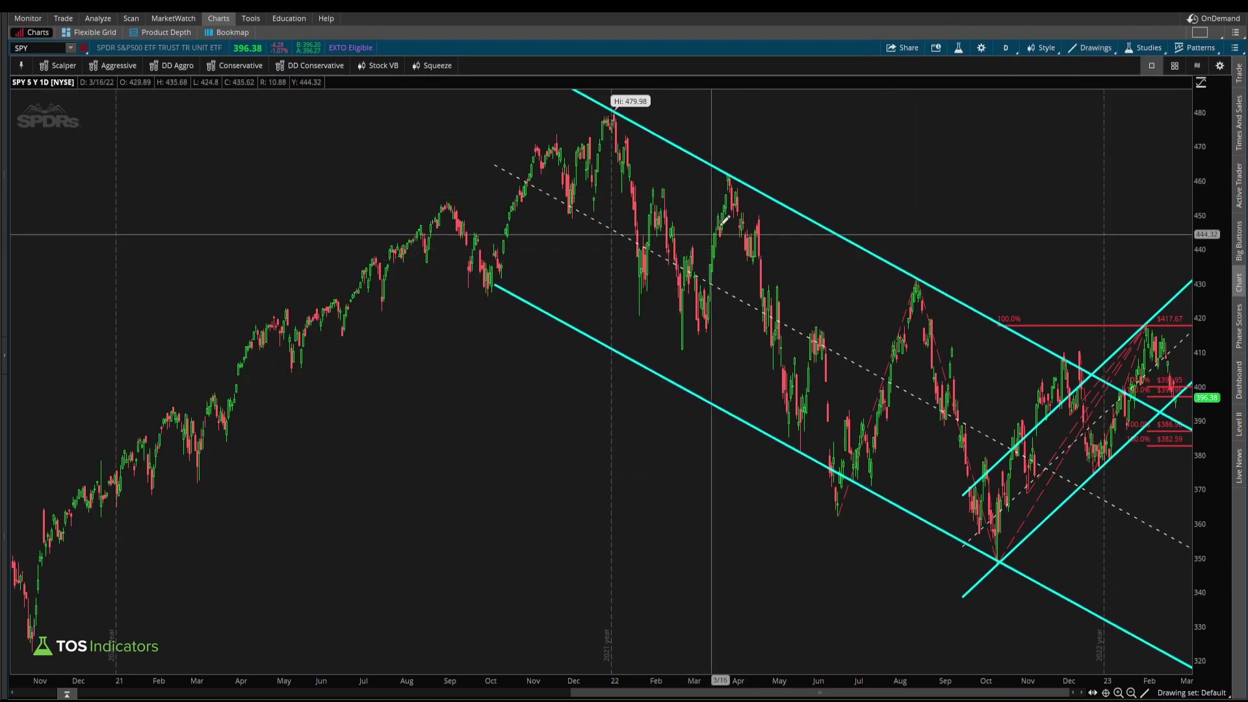
mouse_move(832, 146)
left_mouse_down()
mouse_move(804, 200)
mouse_move(818, 196)
left_mouse_up()
mouse_move(1080, 558)
left_mouse_down()
mouse_move(1068, 512)
mouse_move(1082, 528)
left_mouse_up()
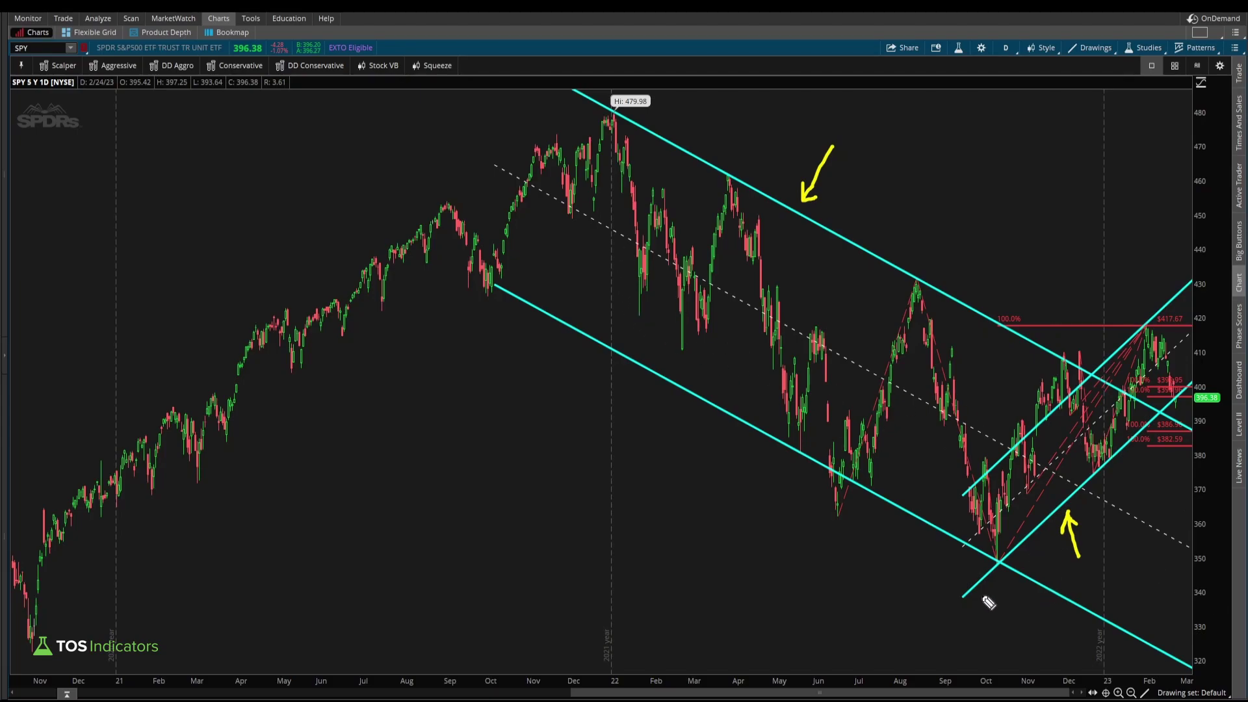
key("Escape")
Step: Mark the June to August 2022 rally, project it from the October 2022 low, circle the 417.67 target, and erase the marks
left_click(1092, 49)
mouse_move(1145, 138)
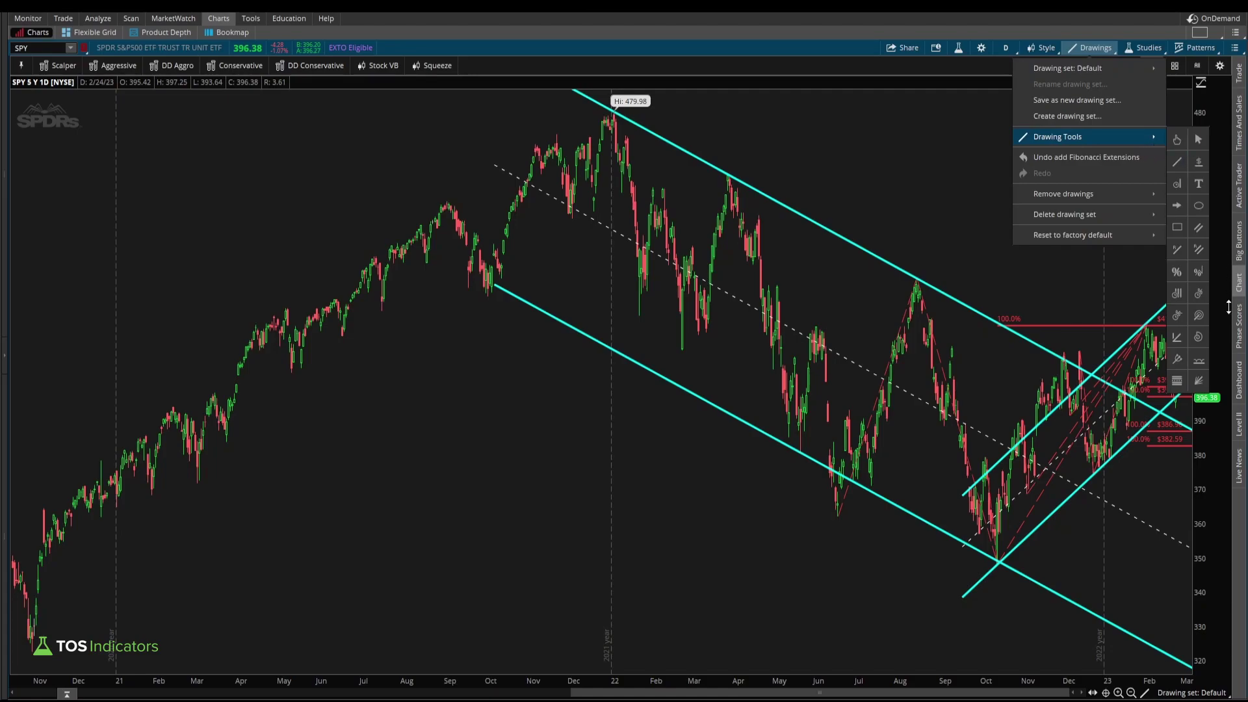
left_click(1202, 274)
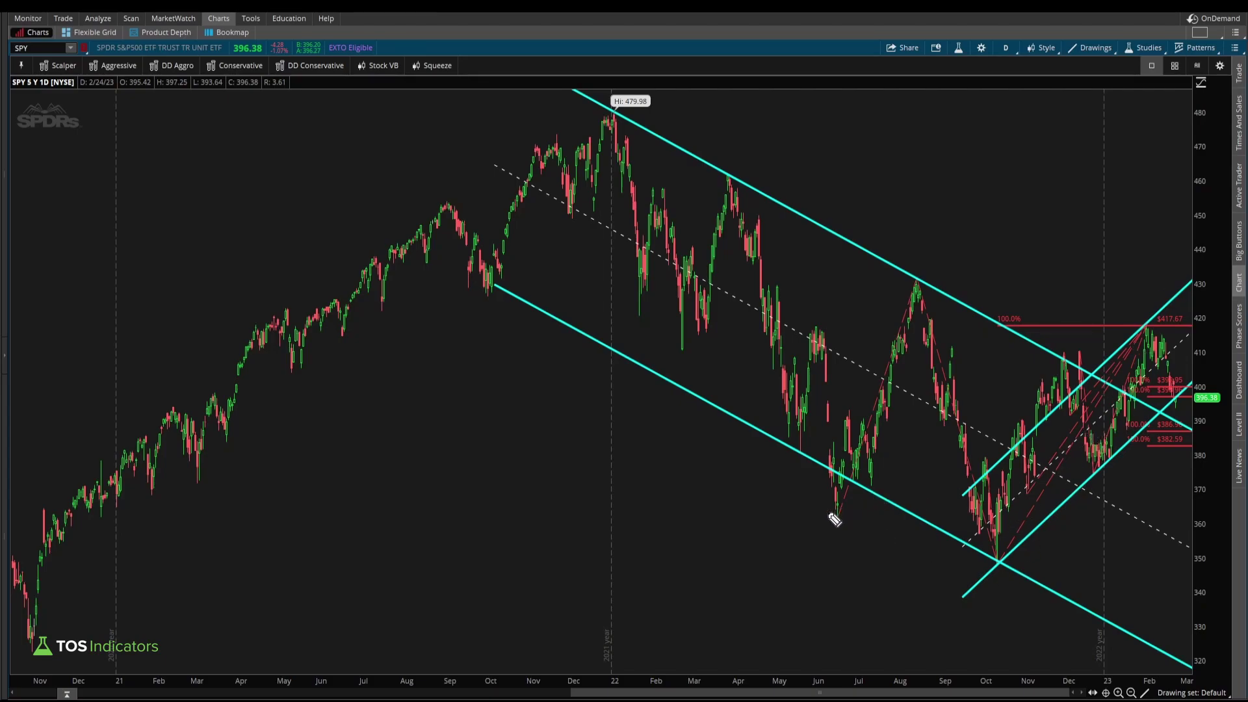
left_click_drag(825, 516, 860, 513)
left_click_drag(905, 280, 928, 275)
left_click_drag(841, 484, 900, 303)
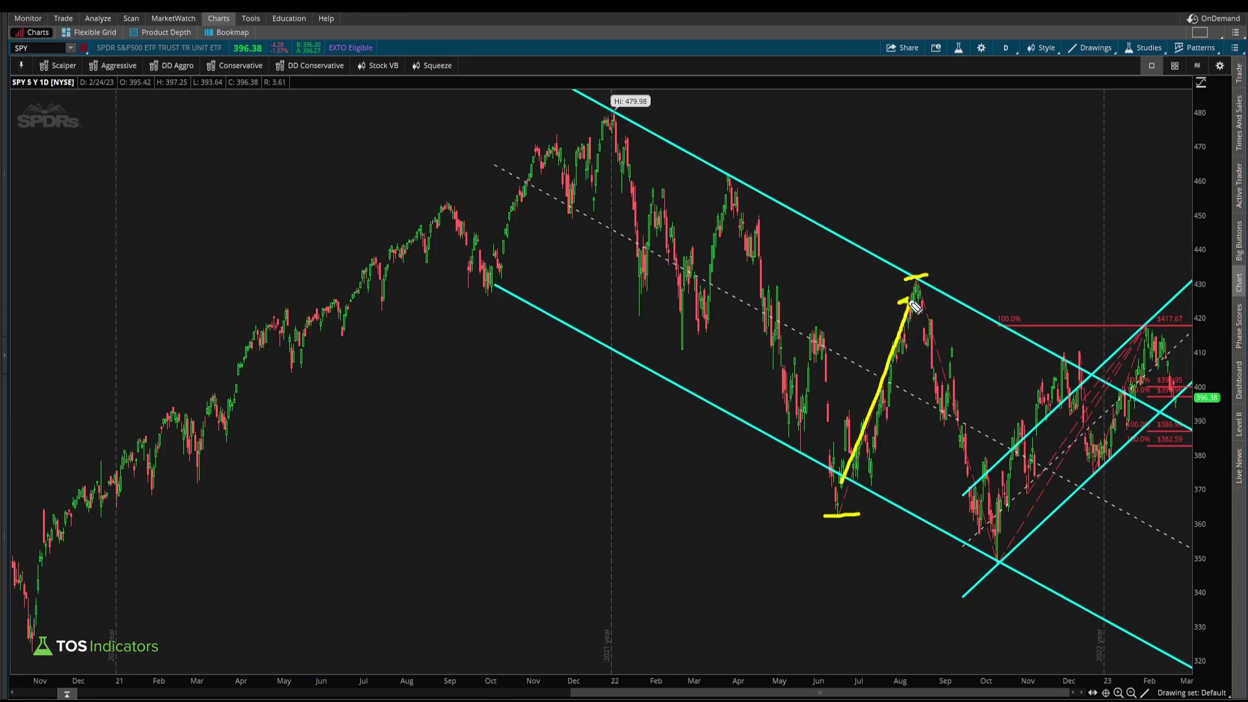
left_click_drag(1005, 565, 1099, 337)
mouse_move(1196, 303)
left_mouse_down()
mouse_move(1154, 328)
mouse_move(1197, 307)
mouse_move(1189, 299)
left_mouse_up()
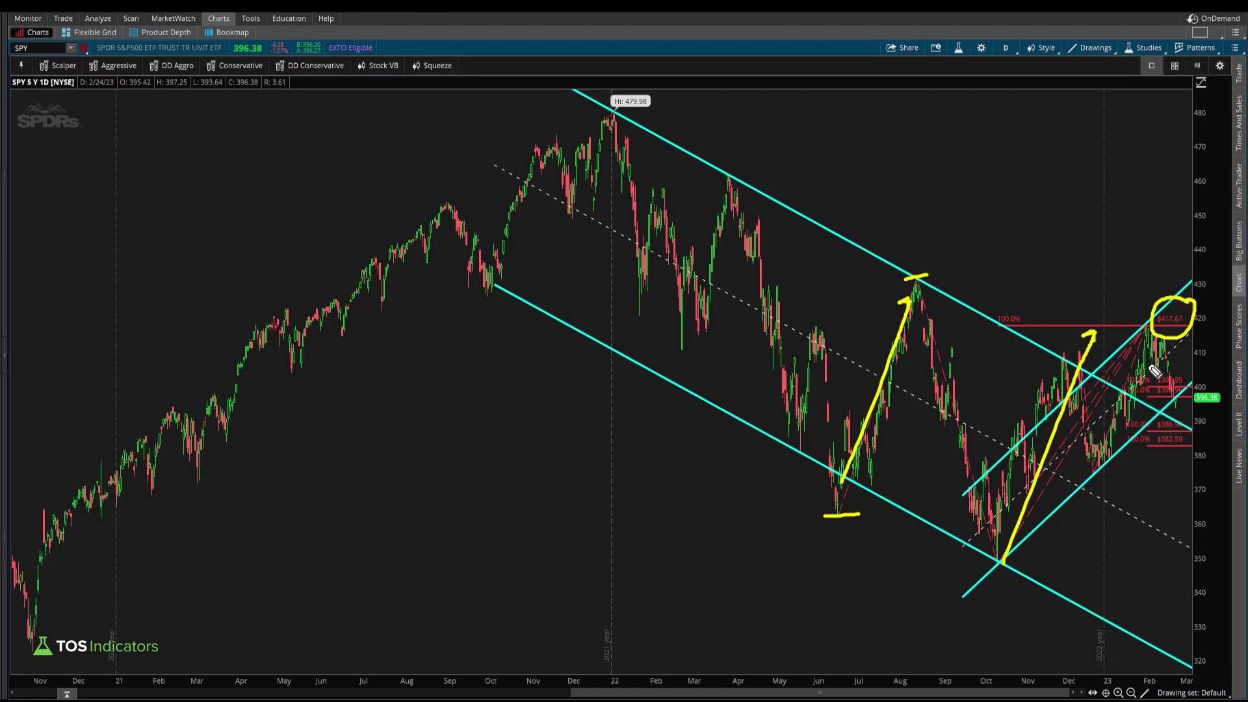
key("e")
Step: Point out the February 2023 high at the 417.67 target, bracket and underline both downside target zones, and clear the marks
left_click_drag(1133, 354, 1155, 330)
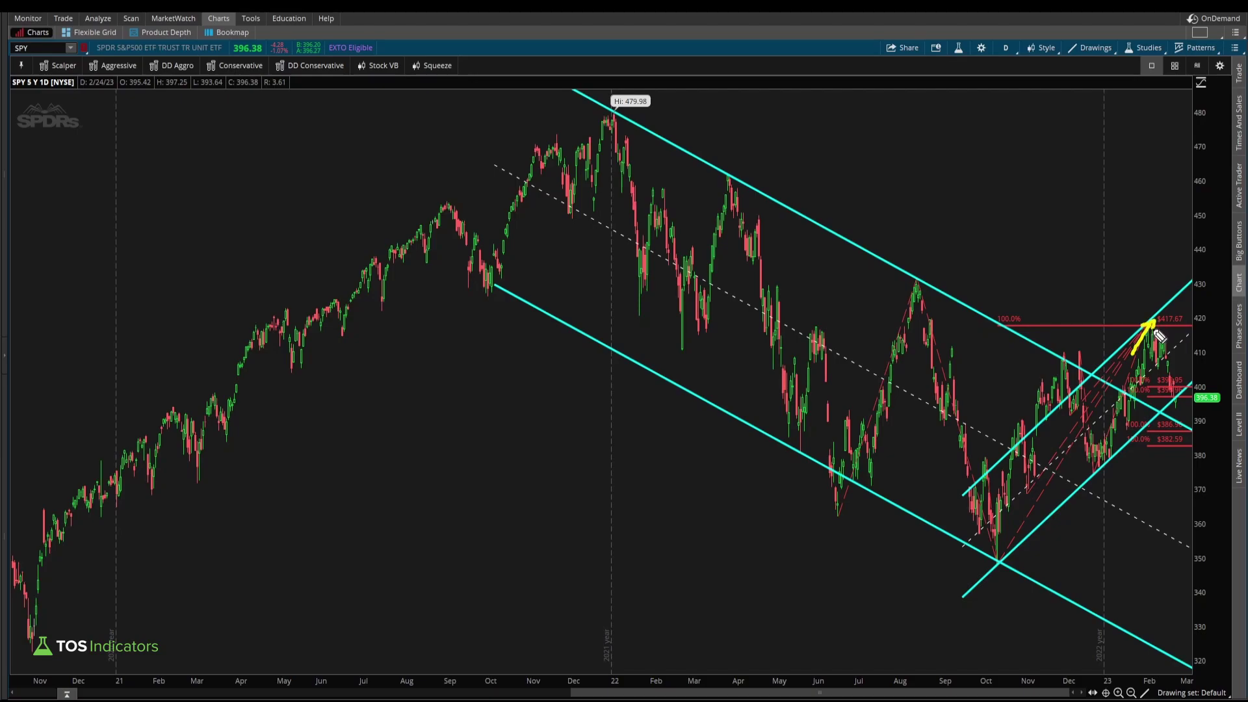
key("e")
left_click_drag(1152, 326, 1176, 333)
mouse_move(1146, 375)
left_mouse_down()
mouse_move(1132, 389)
mouse_move(1142, 398)
mouse_move(1131, 437)
mouse_move(1146, 450)
left_mouse_up()
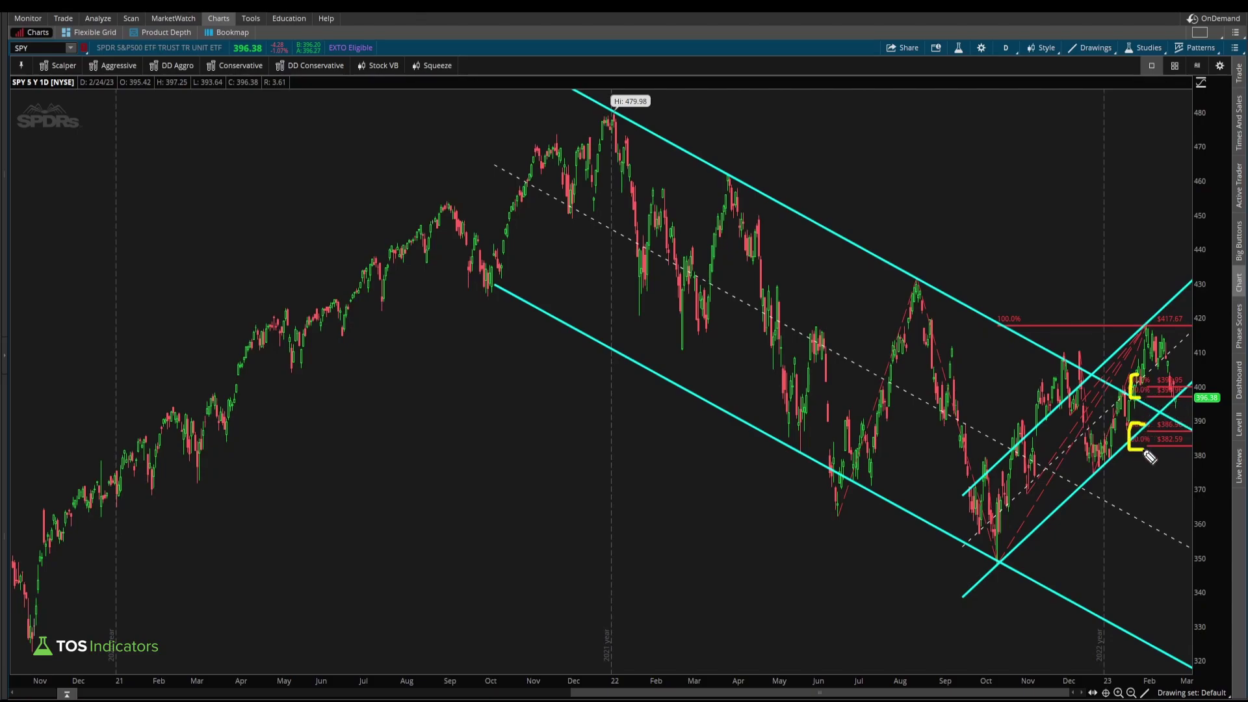
left_click_drag(1148, 450, 1194, 453)
mouse_move(1144, 382)
left_mouse_down()
mouse_move(1146, 395)
mouse_move(1182, 391)
left_mouse_up()
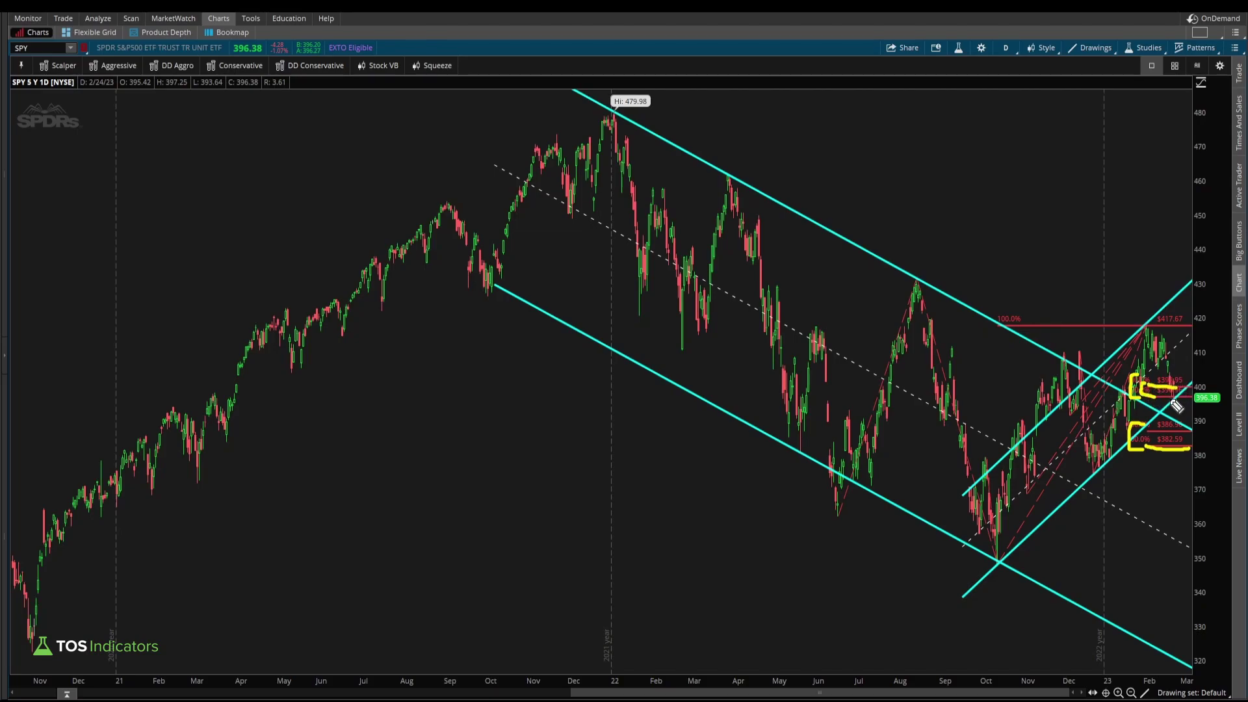
key("Escape")
Step: Examine the latest candles against the 399.95 and 396.96 targets and the rising channel's lower line
left_click_drag(1087, 312, 1190, 416)
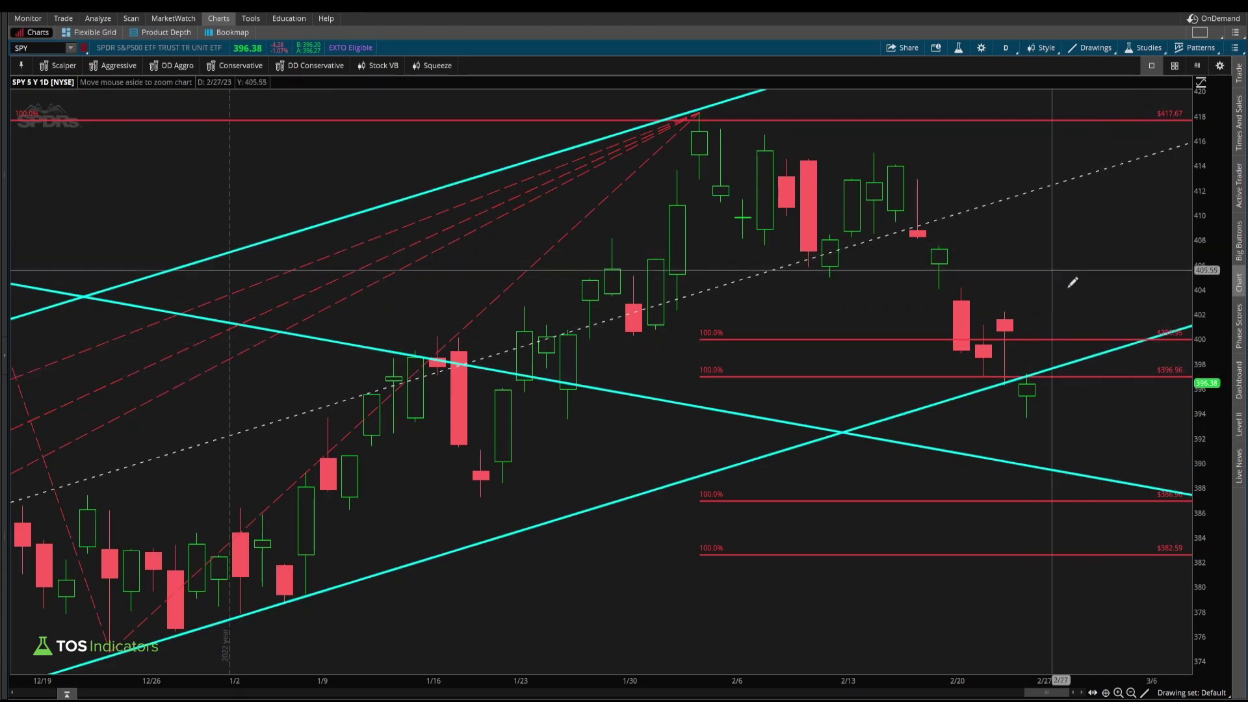
left_click_drag(1038, 254, 1183, 345)
left_click_drag(1220, 262, 1240, 698)
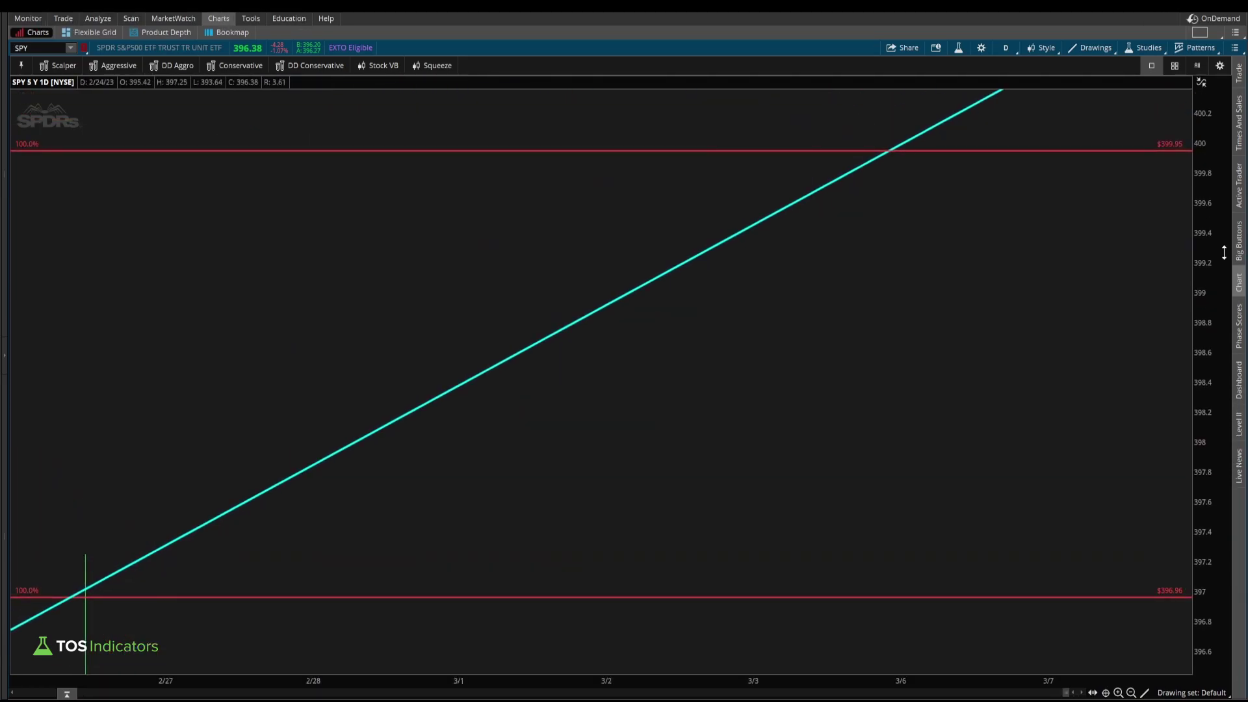
mouse_move(1181, 150)
left_click(1132, 693)
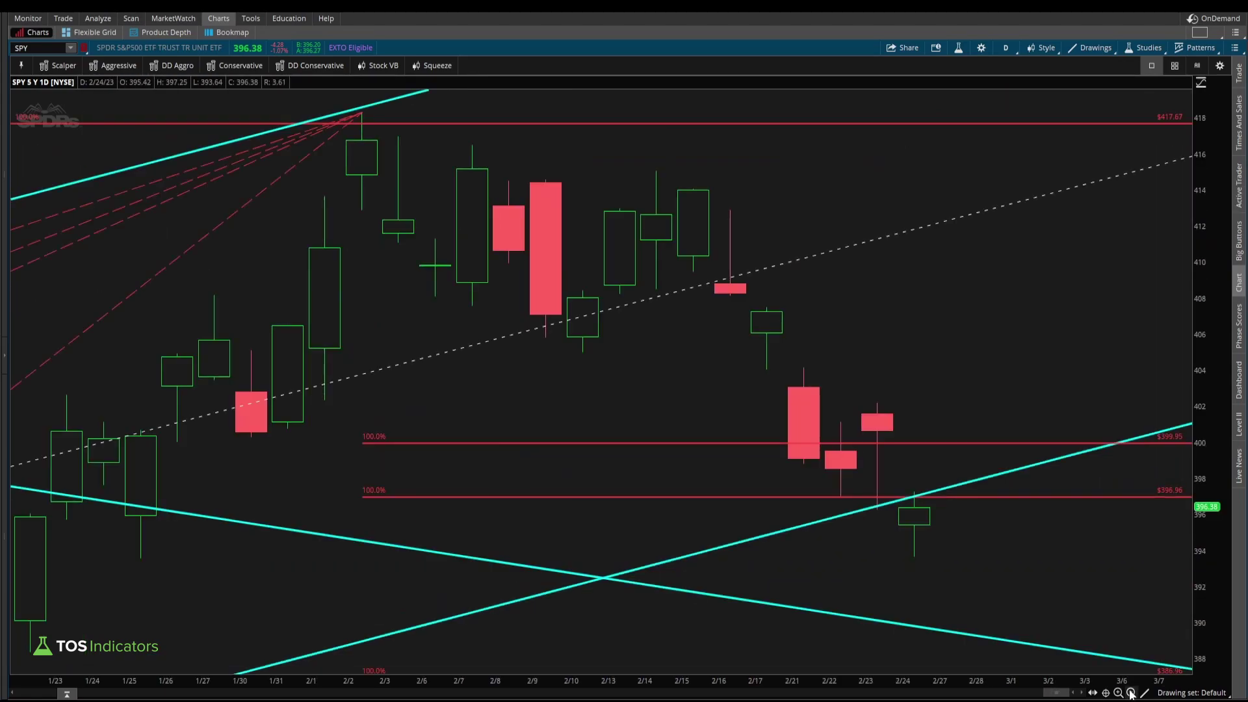
left_click(1132, 693)
left_click_drag(674, 214, 1190, 538)
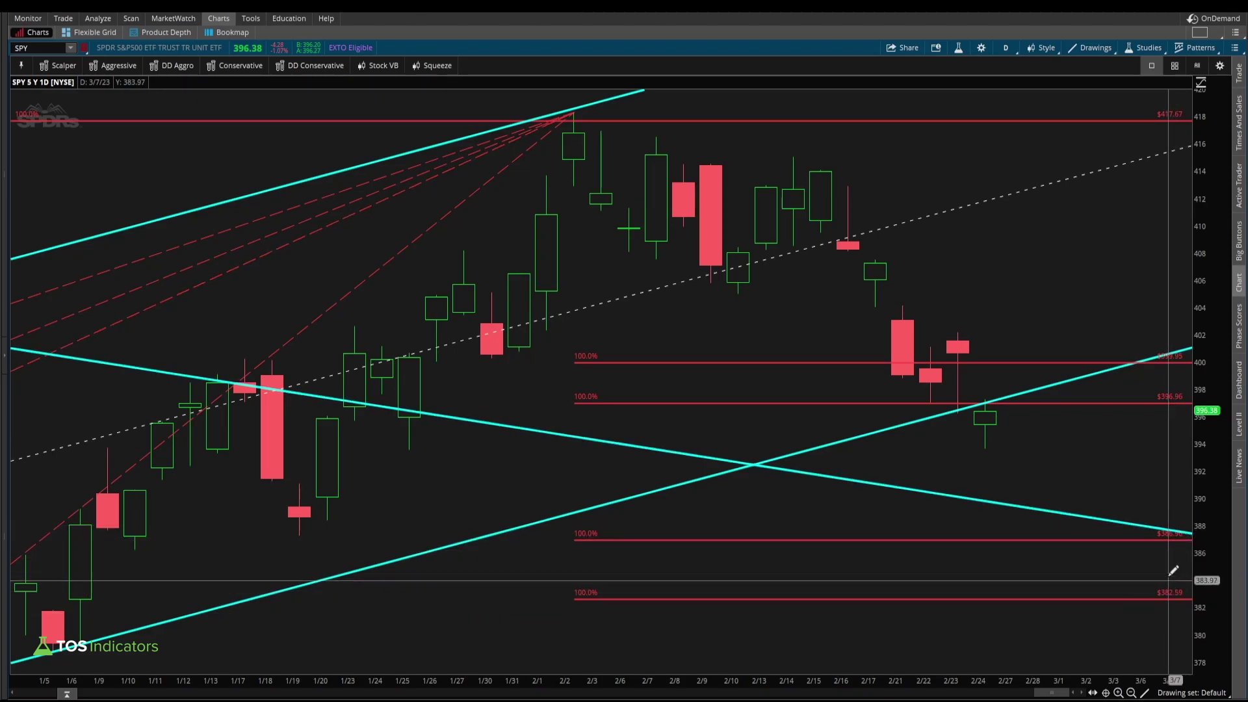
Step: Point an arrow at the June 2022 low and bracket the second downside target zone on the multi-year chart
left_click(1131, 693)
left_click(1131, 693)
left_click(1132, 693)
left_click(1132, 693)
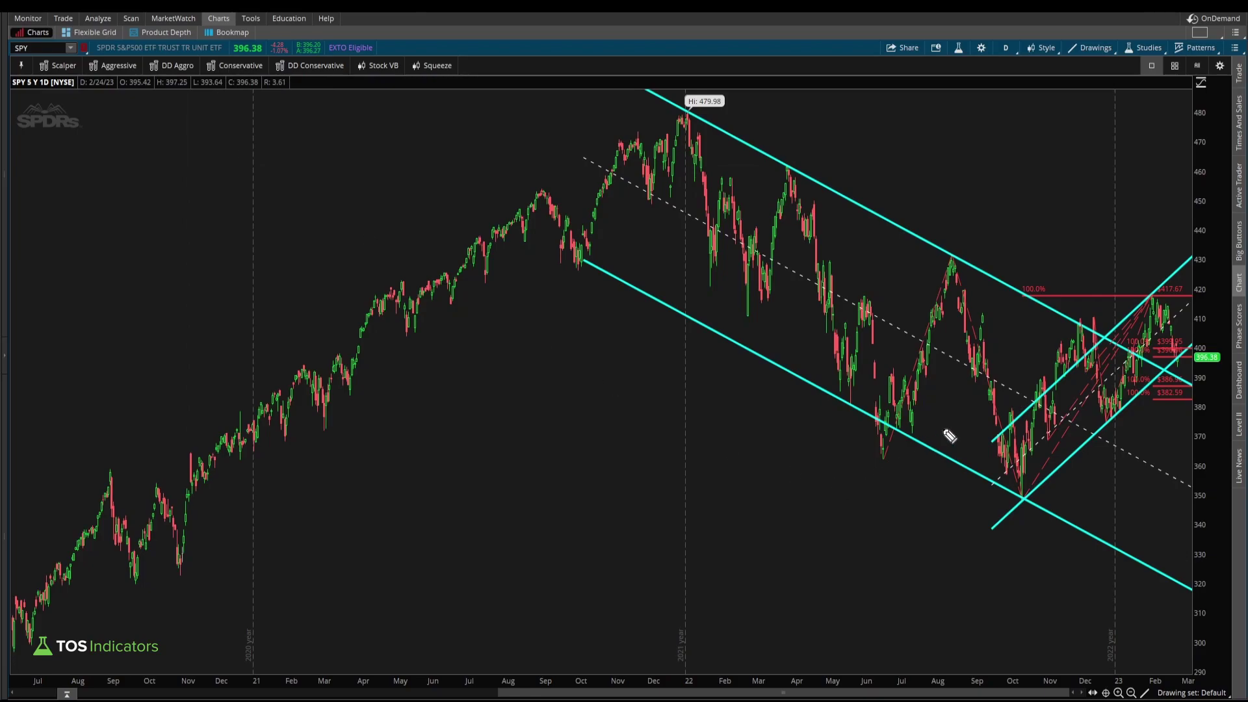
mouse_move(823, 453)
left_mouse_down()
mouse_move(849, 447)
mouse_move(850, 463)
left_mouse_up()
left_click_drag(1157, 386, 1149, 395)
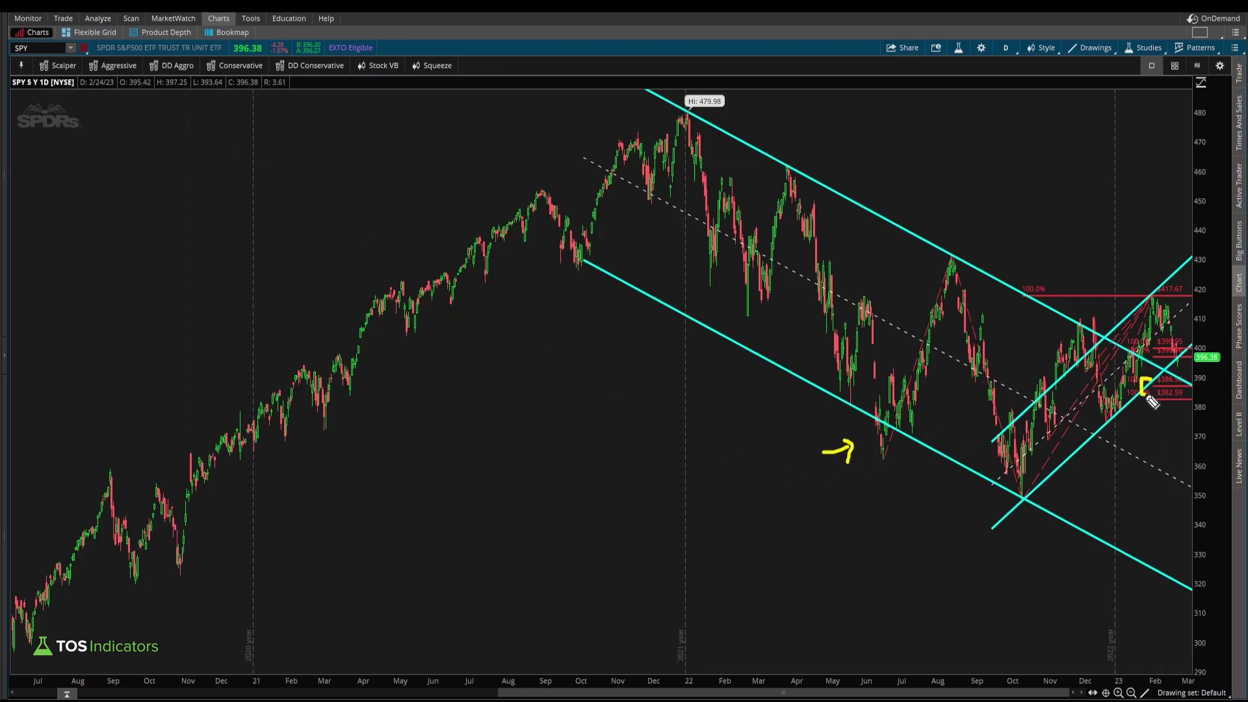